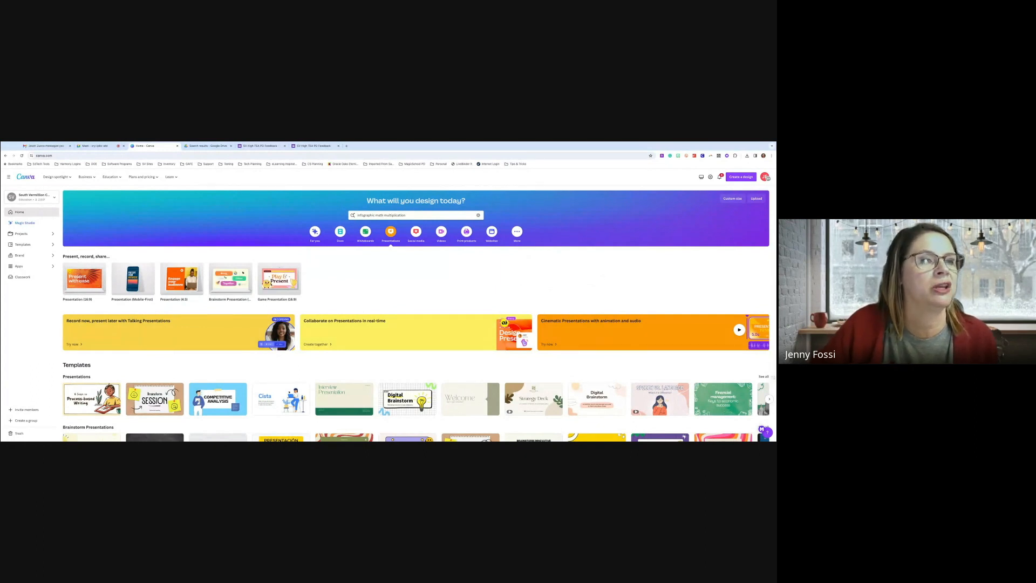
Switch the home page templates to Social media designs, then select the old search query
scroll(488, 307, "down", 1)
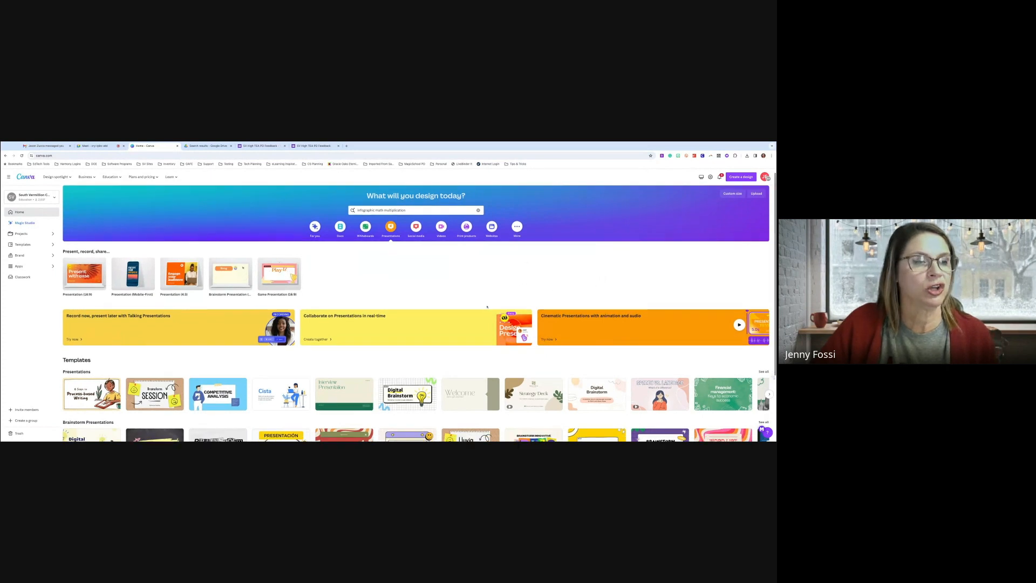
scroll(488, 306, "down", 2)
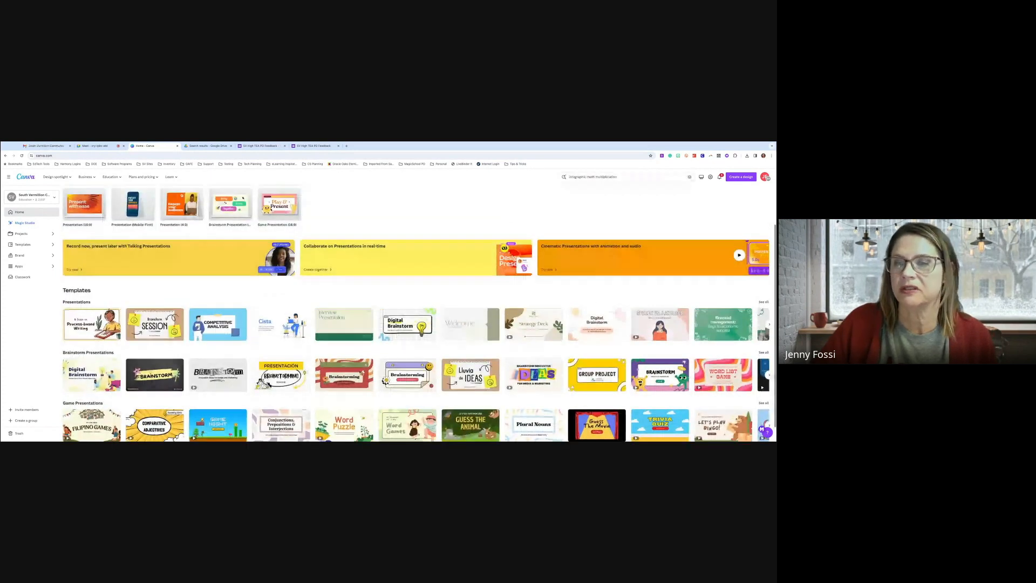
scroll(416, 313, "up", 2)
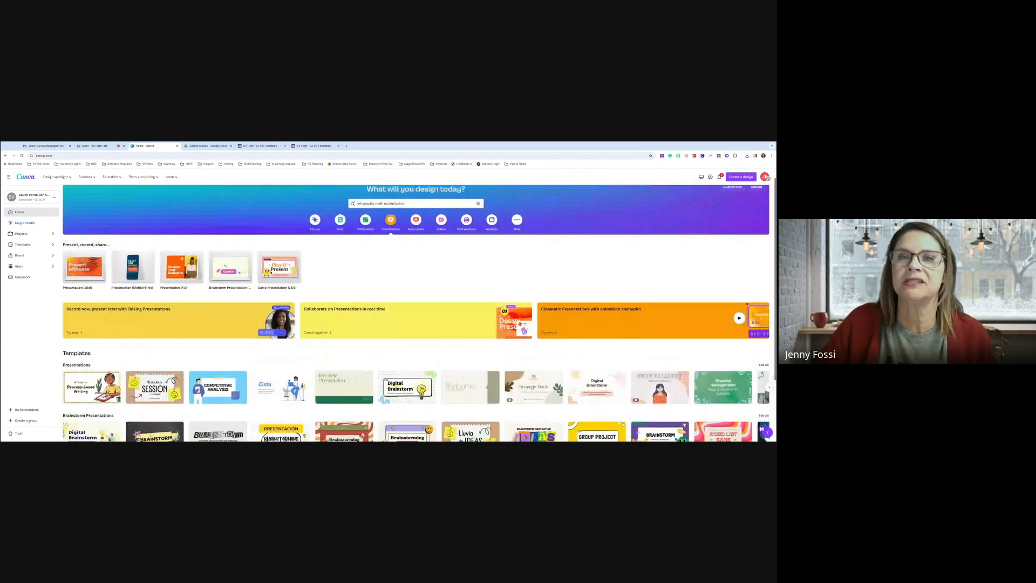
scroll(324, 234, "up", 1)
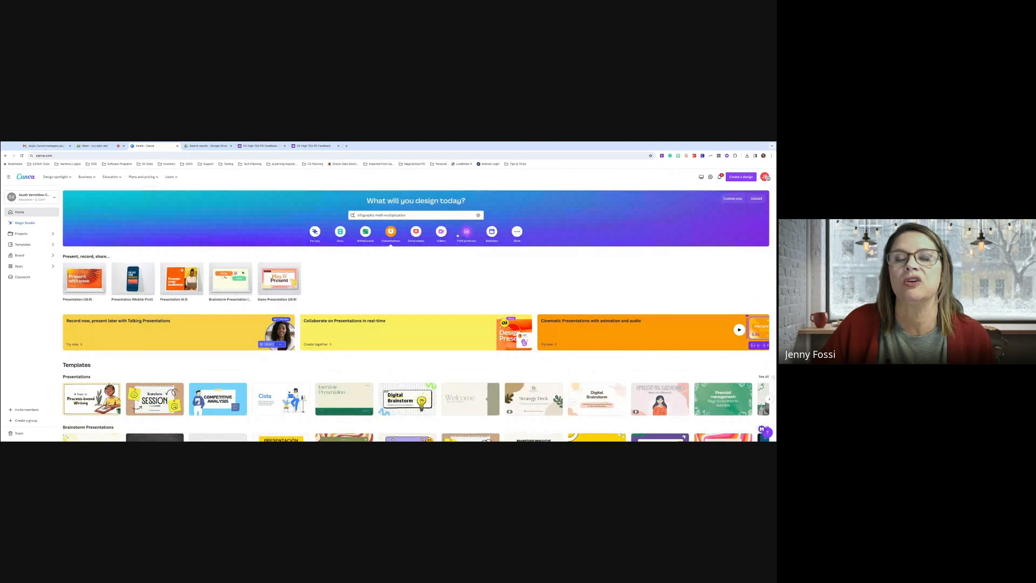
left_click(417, 233)
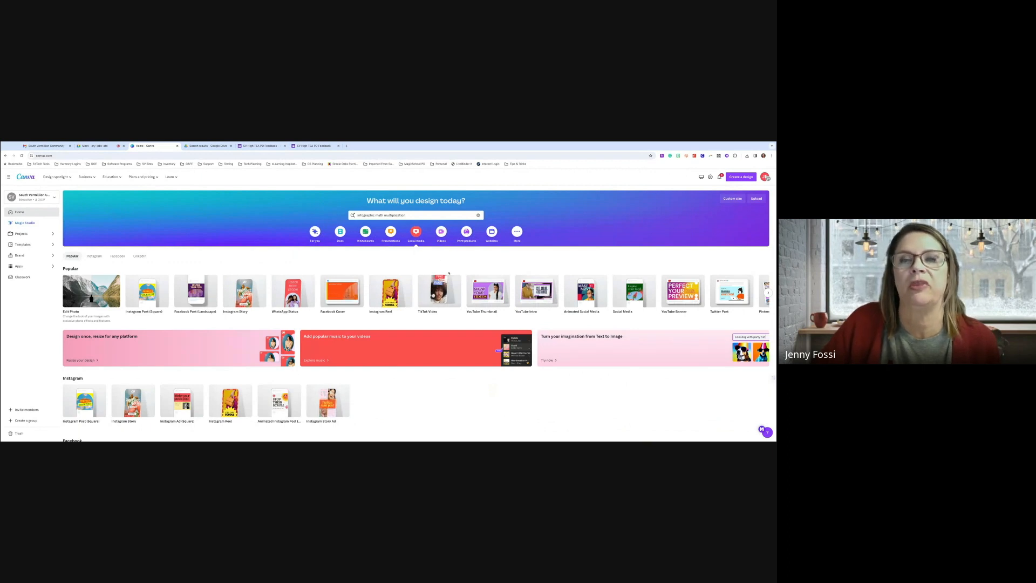
mouse_move(195, 293)
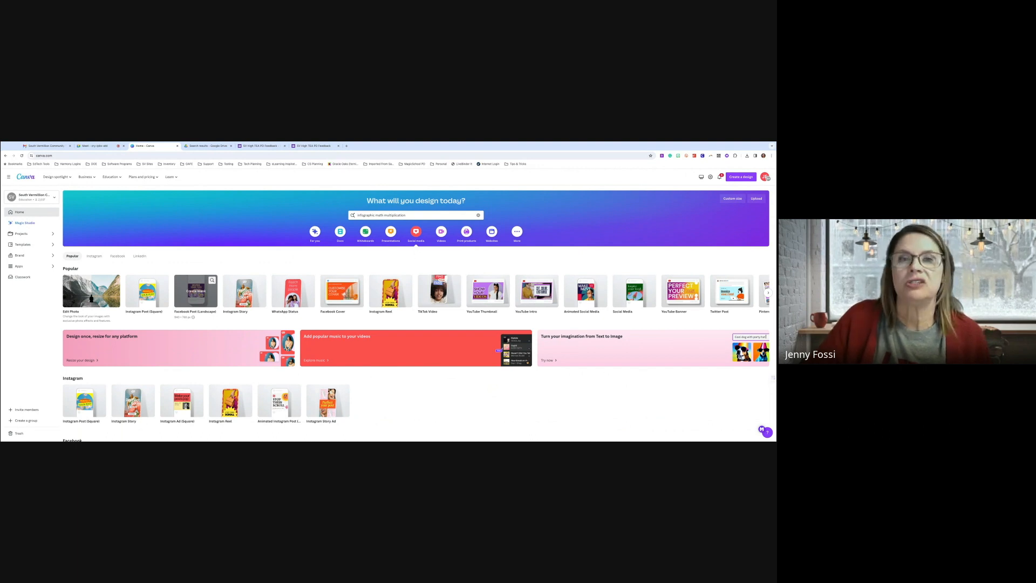
left_click(378, 215)
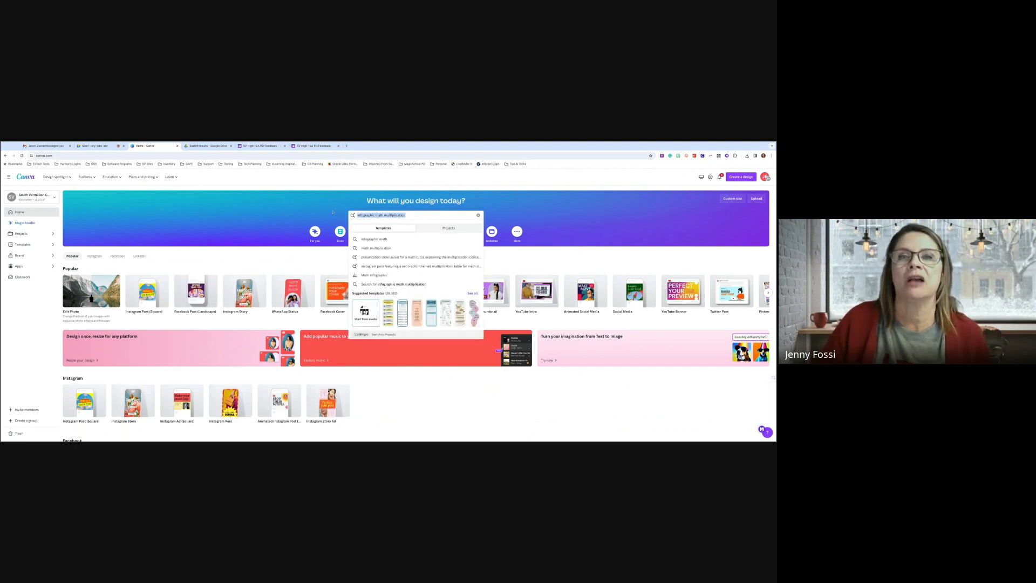
Replace the search with 'Infographic math story problems' and run it
key("BackSpace")
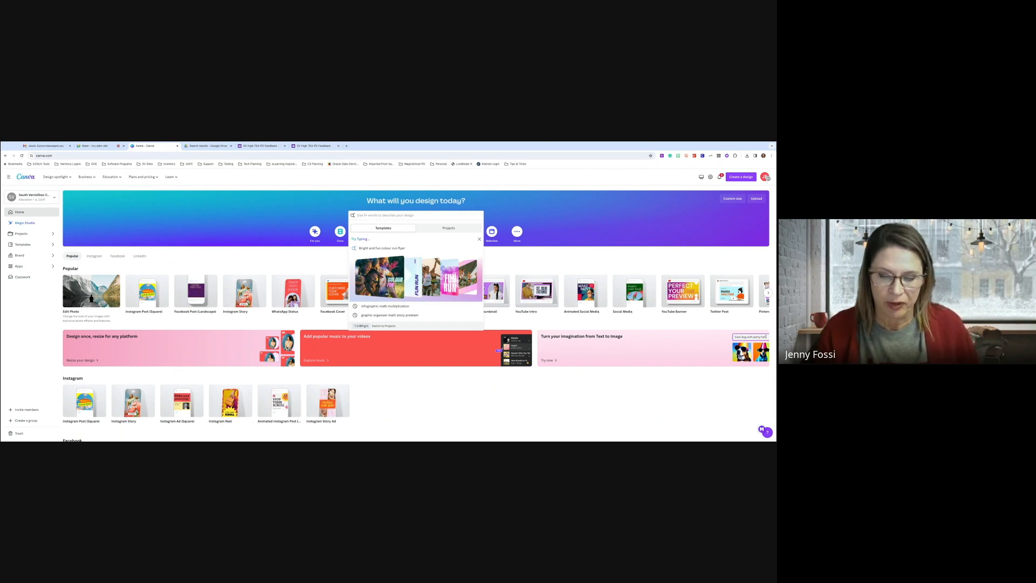
type("I")
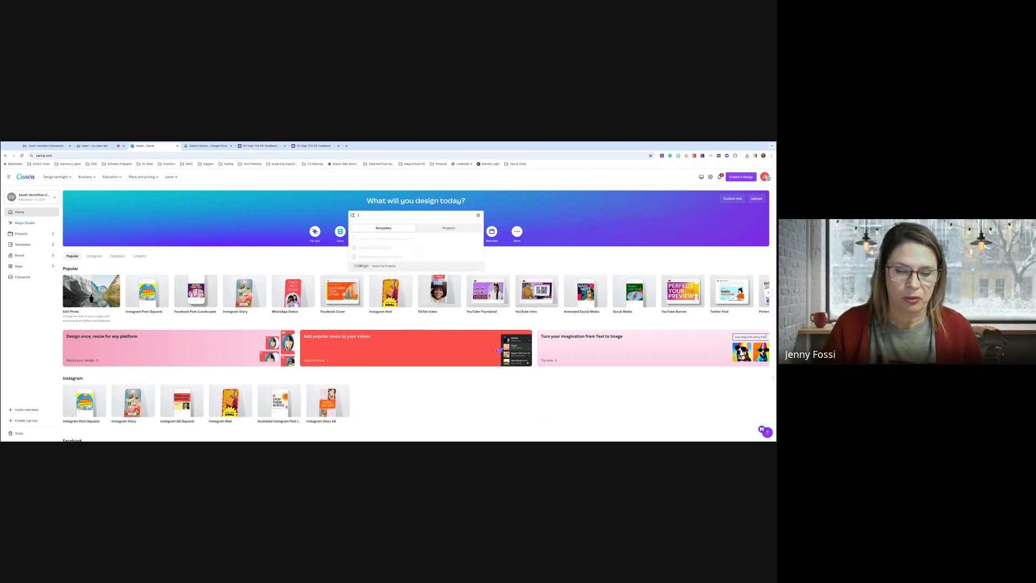
type("nfographic")
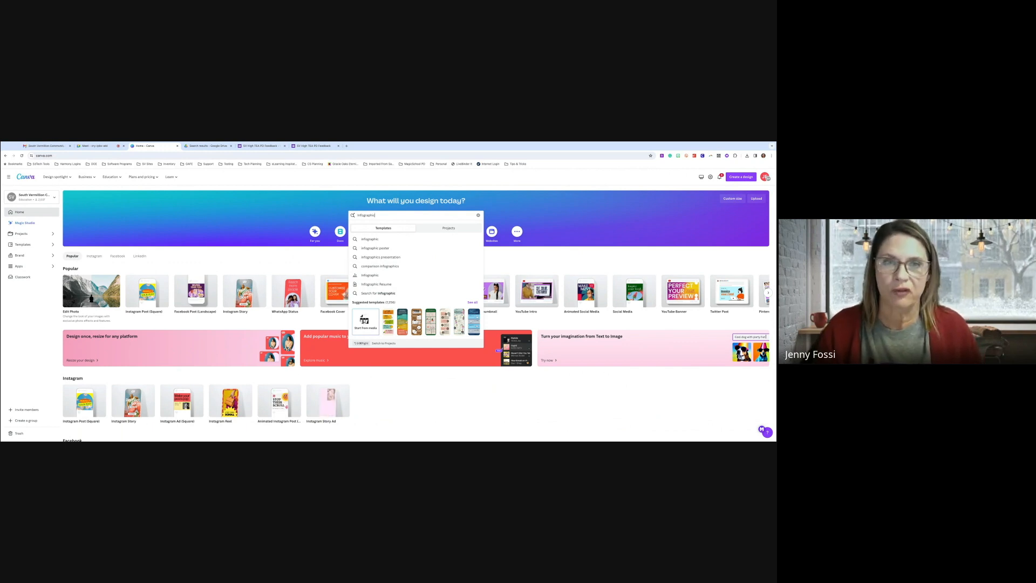
type("math multiplicat")
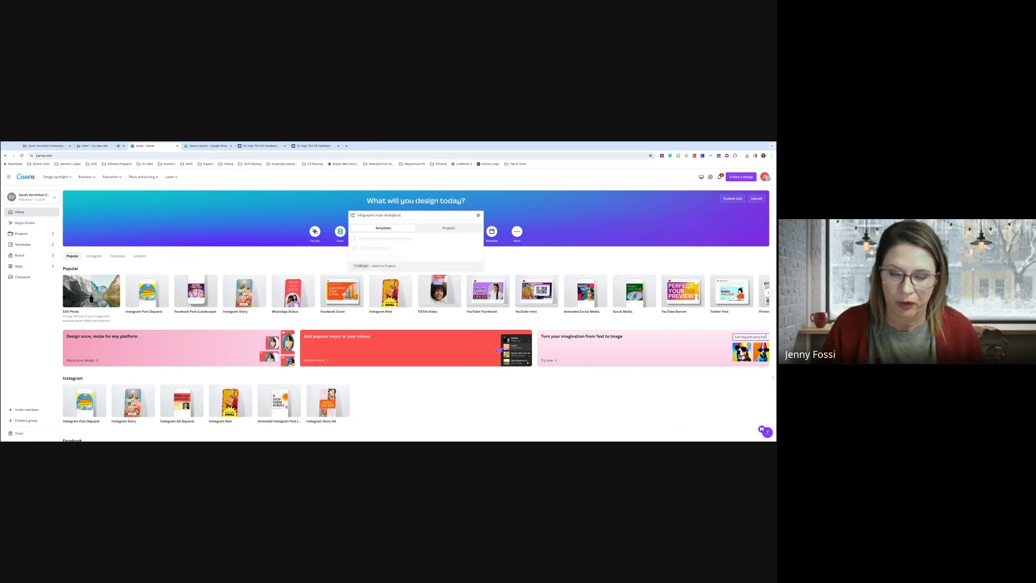
key("BackSpace")
key("BackSpace")
key("BackSpace")
key("BackSpace")
key("BackSpace")
key("BackSpace")
key("BackSpace")
key("BackSpace")
key("BackSpace")
key("BackSpace")
key("BackSpace")
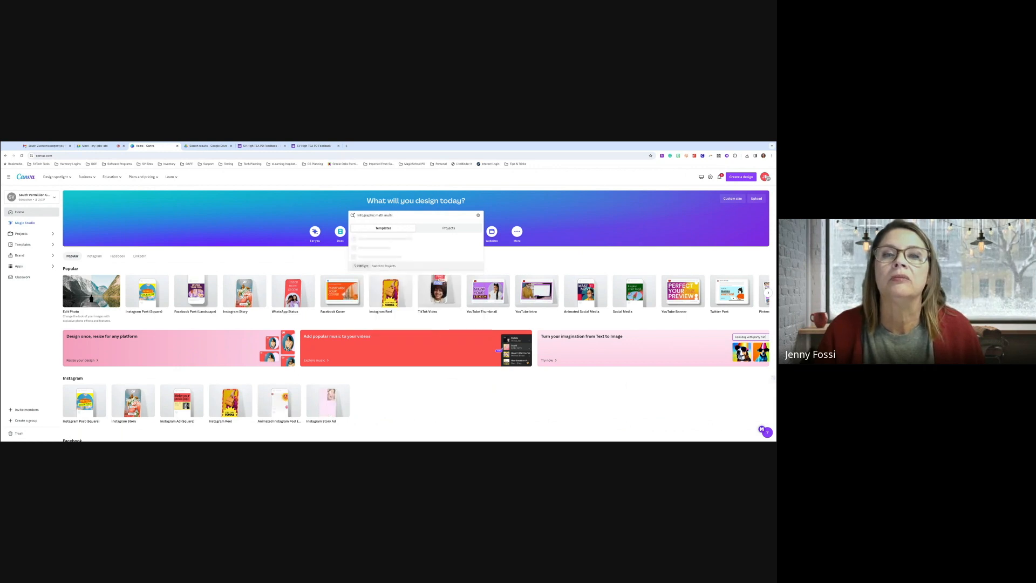
type("stor")
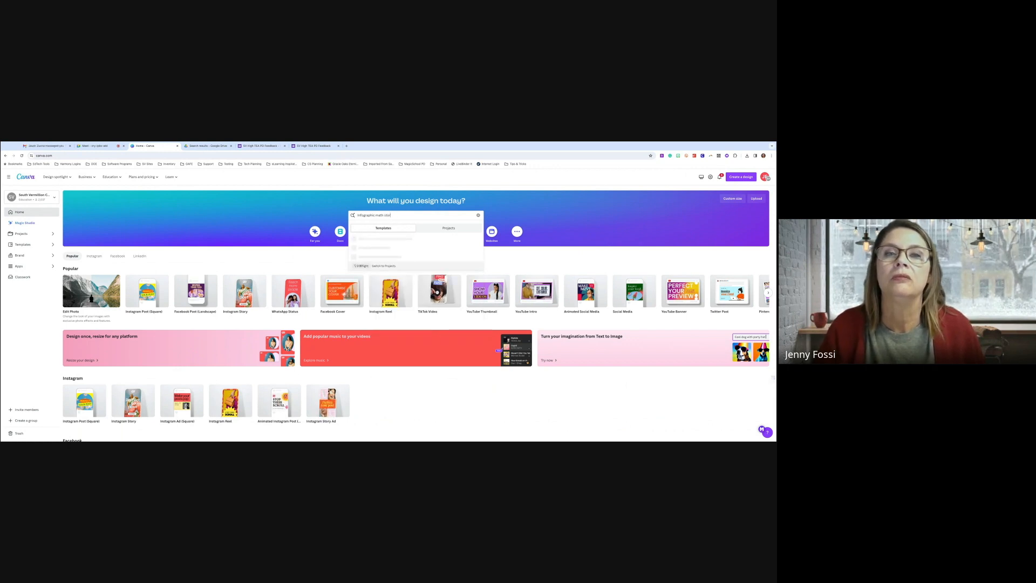
type("y problems")
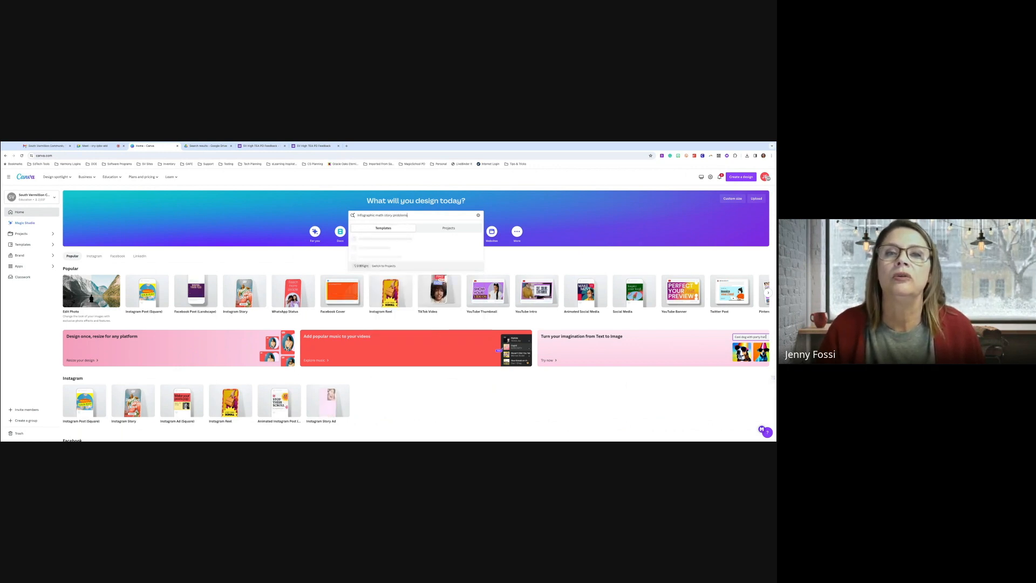
key("Return")
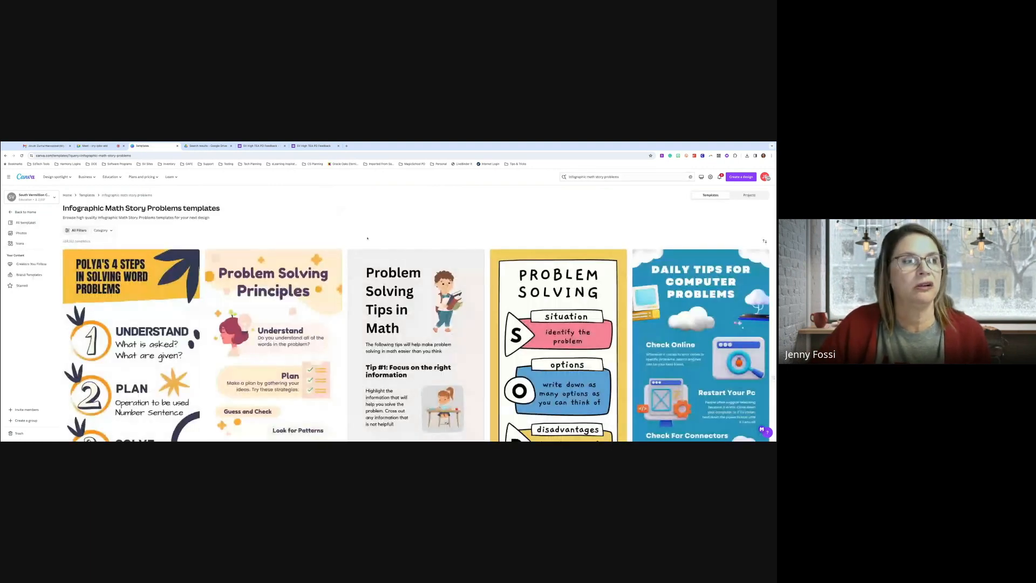
Scroll the results and preview the Colorful Basic Problem-Solving Math Infographic template
scroll(304, 268, "down", 1)
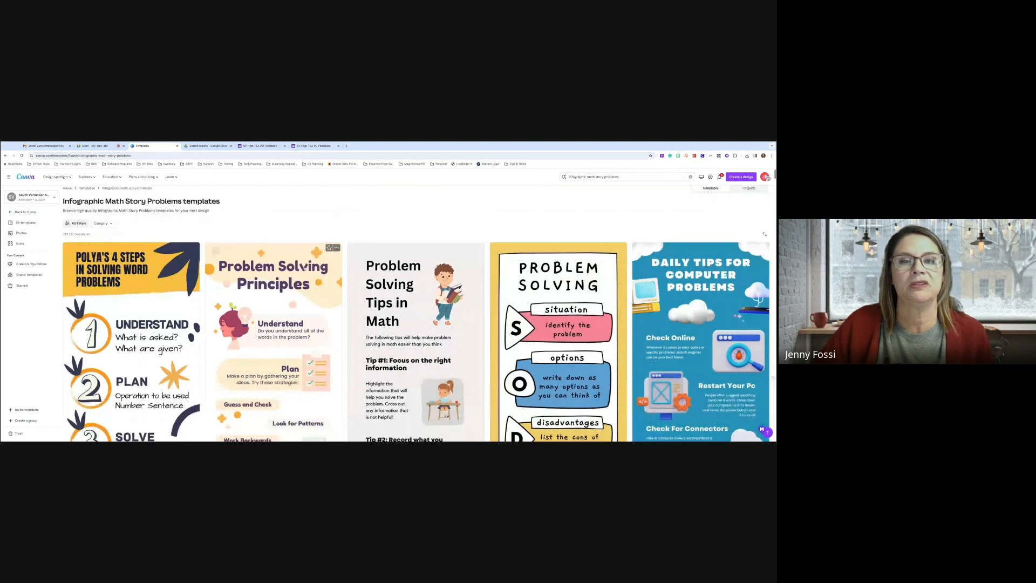
scroll(304, 268, "down", 2)
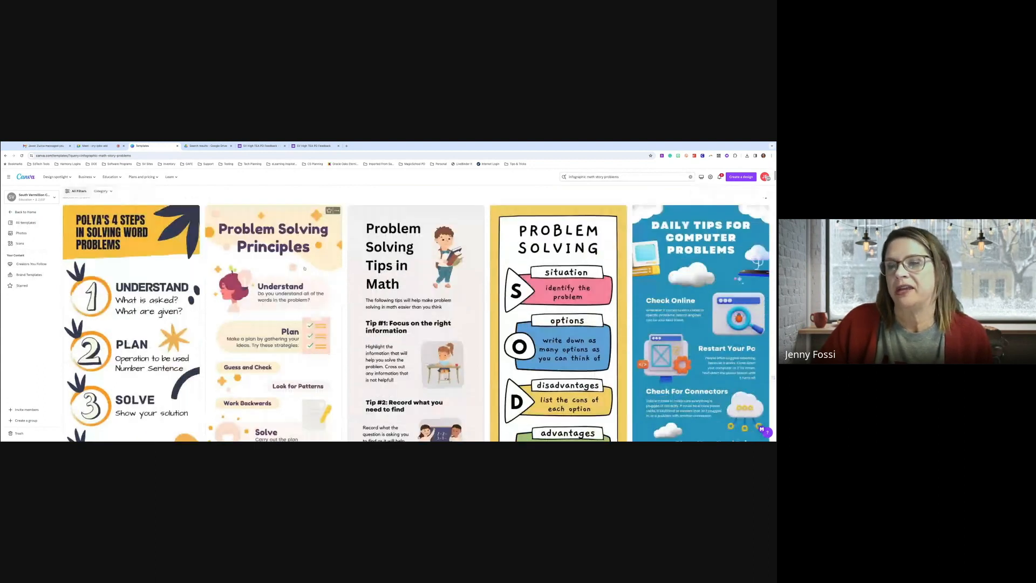
scroll(304, 268, "down", 2)
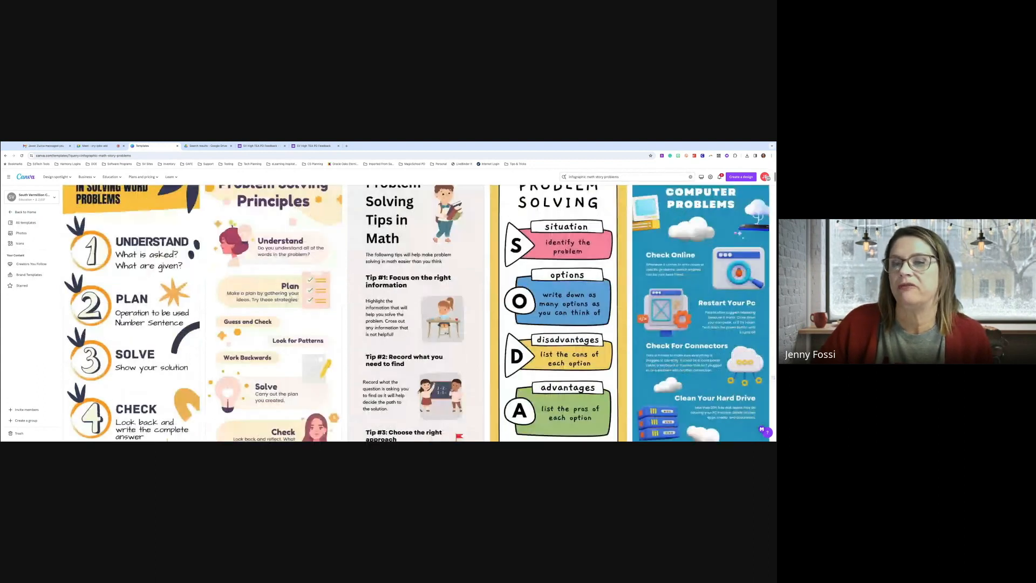
scroll(428, 268, "up", 1)
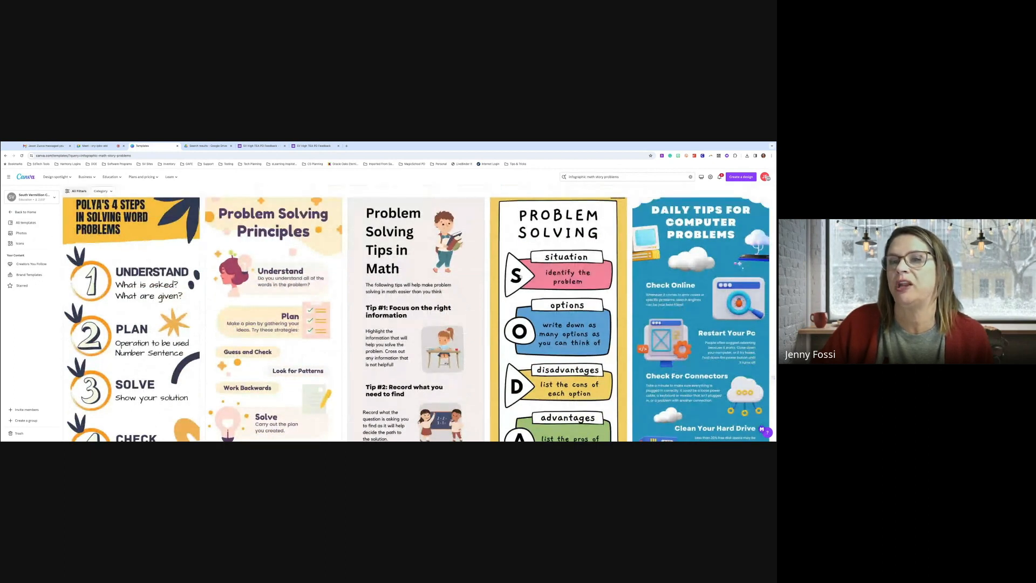
scroll(521, 276, "down", 1)
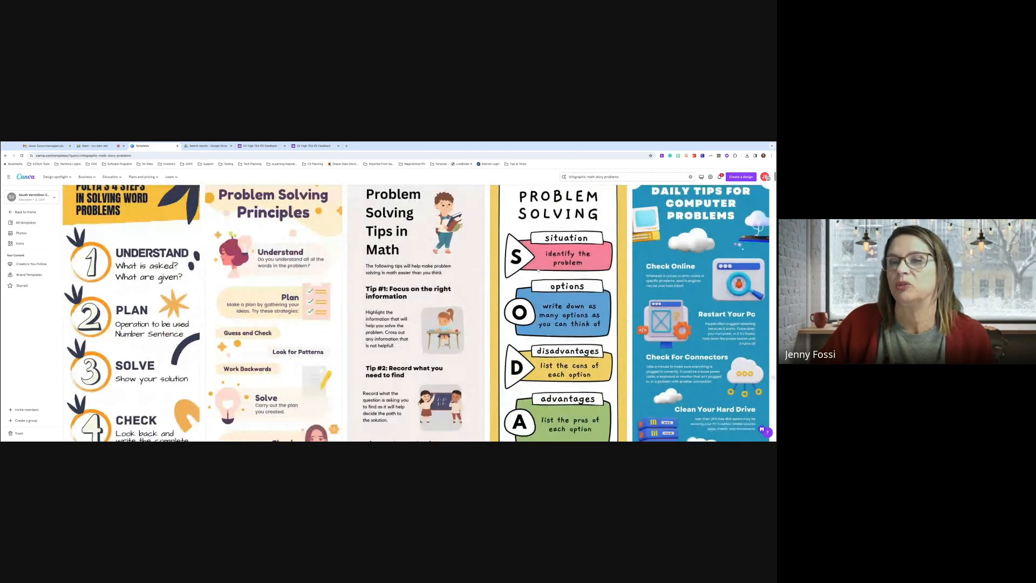
scroll(538, 270, "down", 3)
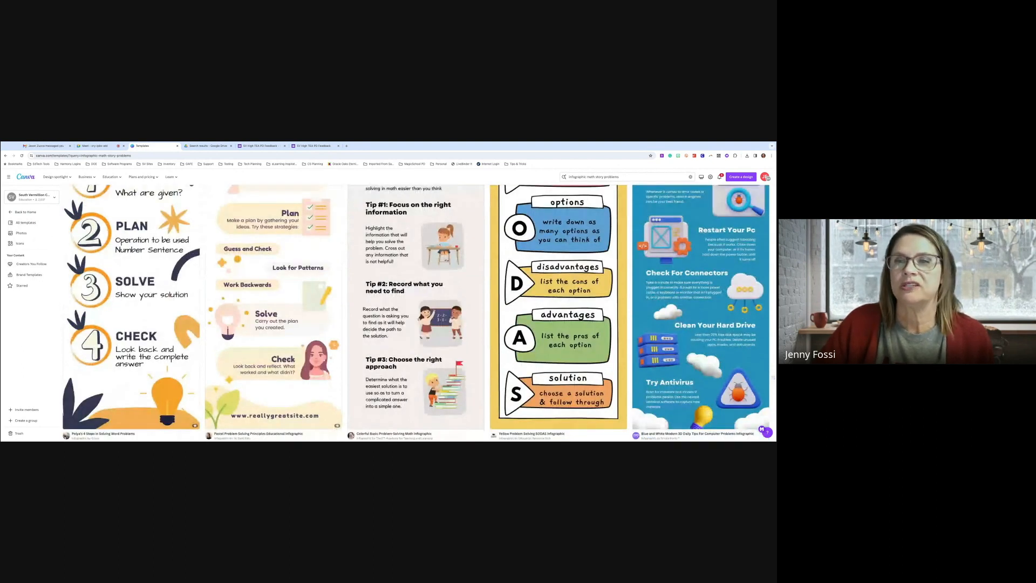
scroll(555, 254, "up", 4)
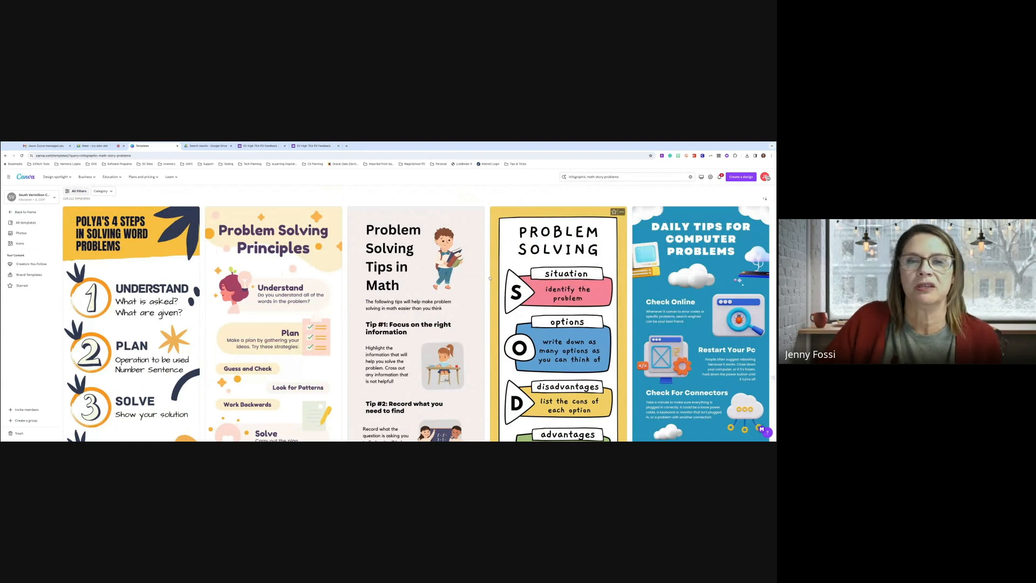
scroll(441, 272, "down", 1)
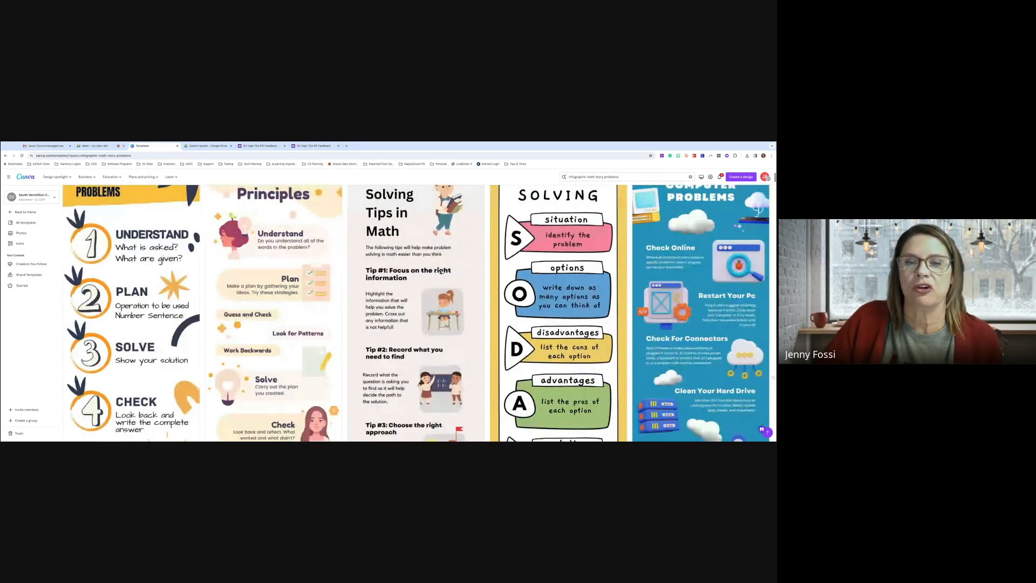
scroll(442, 272, "down", 2)
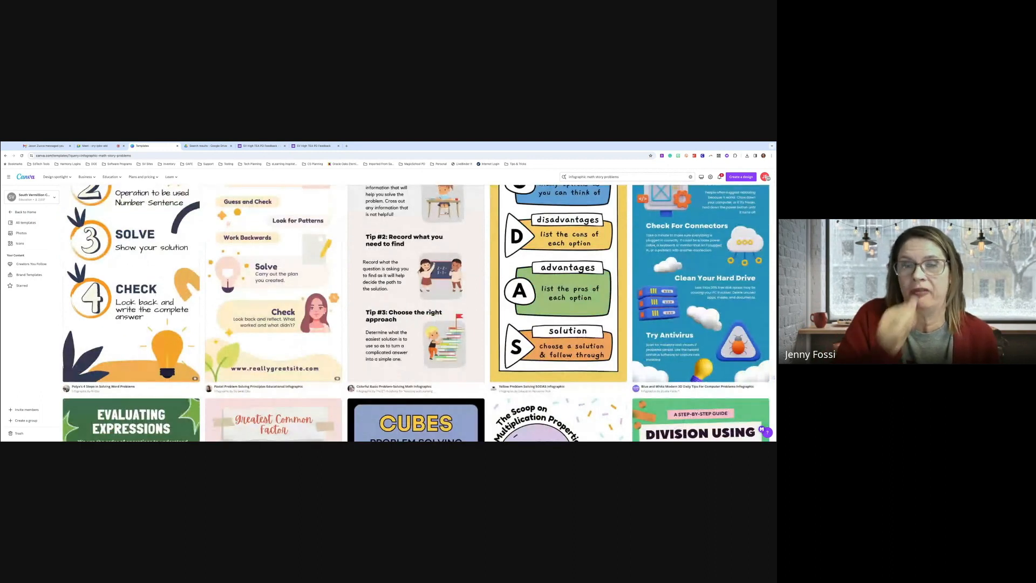
left_click(486, 260)
Customize the template as a new design and select its top boy illustration
left_click(482, 228)
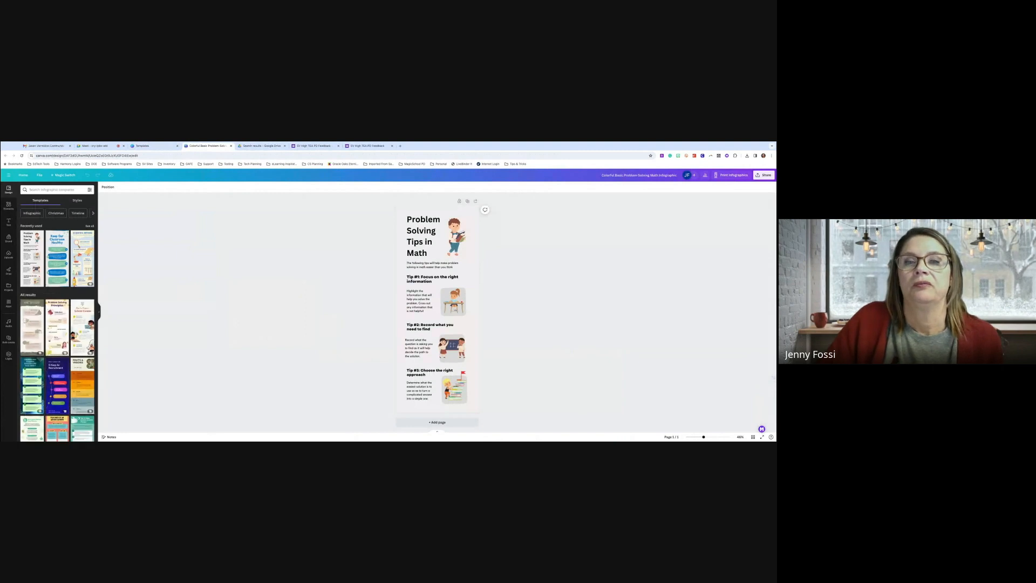
left_click(456, 236)
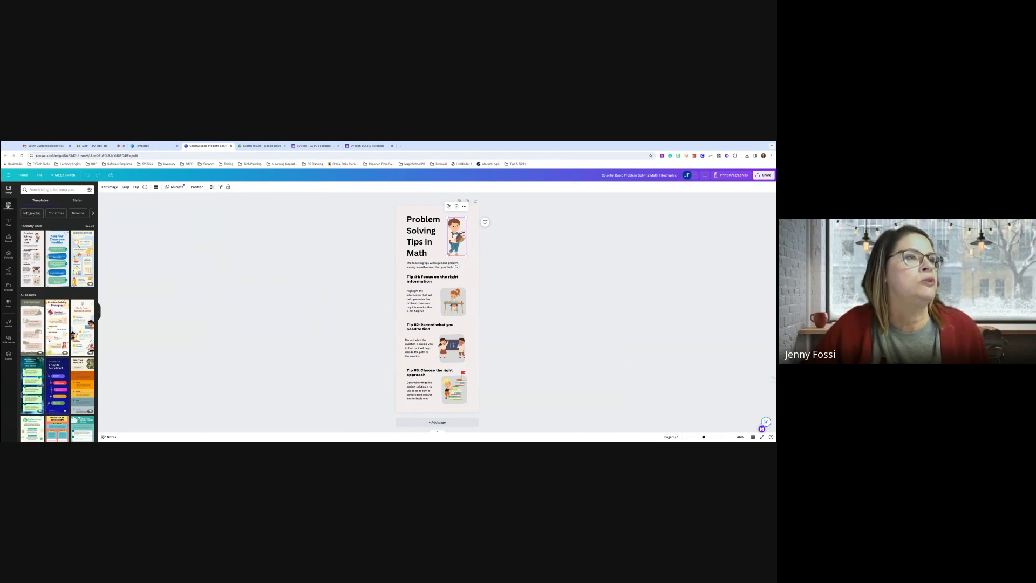
Search Elements for 'student' and filter the results to graphics
left_click(9, 205)
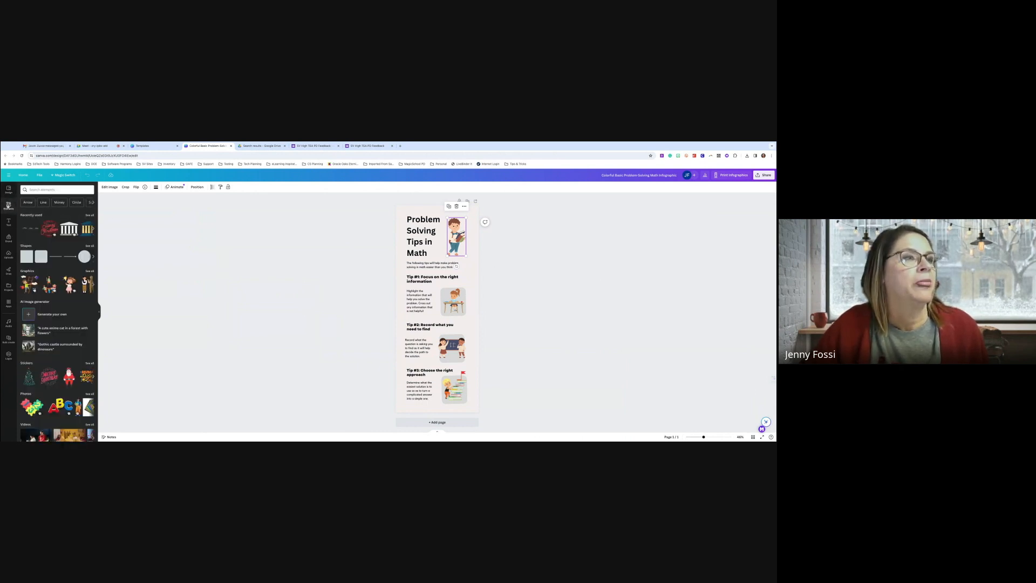
left_click(43, 190)
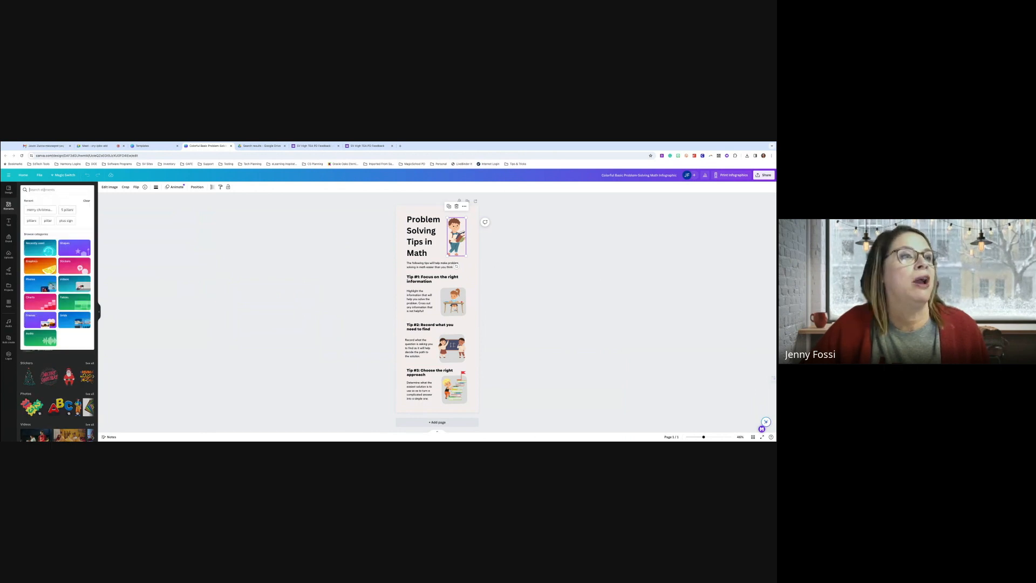
type("student")
key("Return")
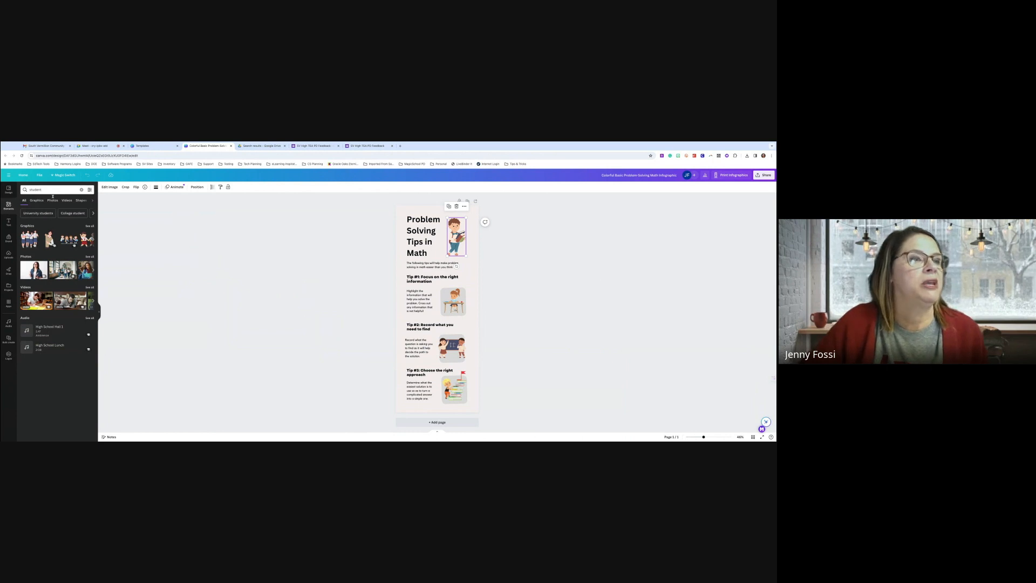
left_click(35, 200)
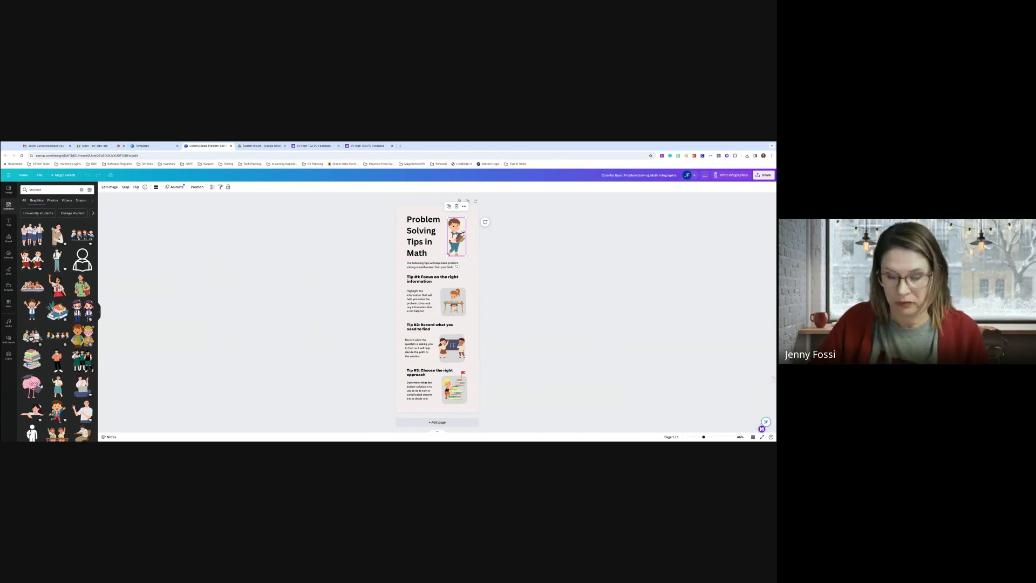
Delete the small boy image and place a larger boy graphic beside the title
key("Delete")
left_click(58, 259)
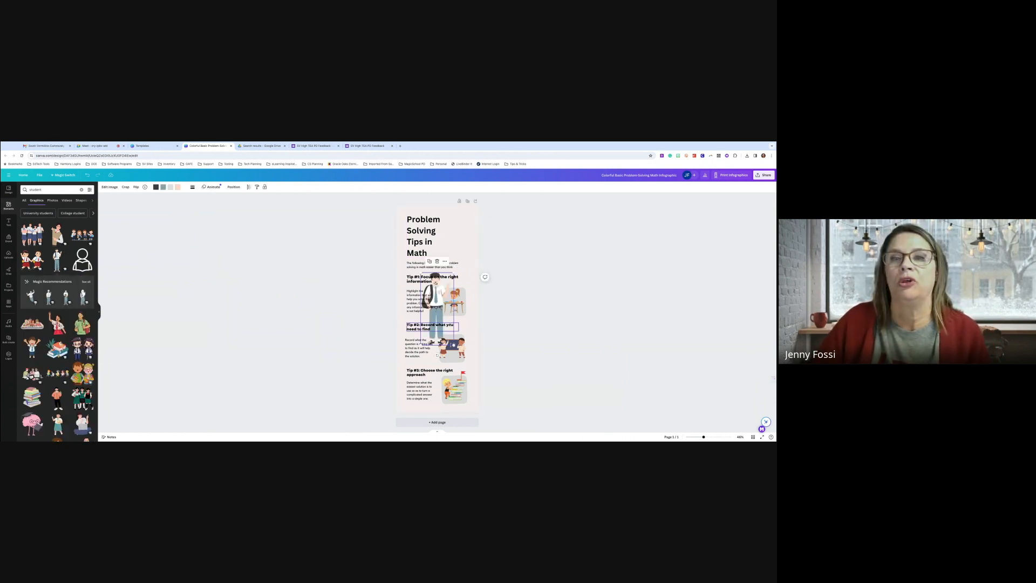
left_click_drag(446, 321, 459, 240)
left_click(440, 260)
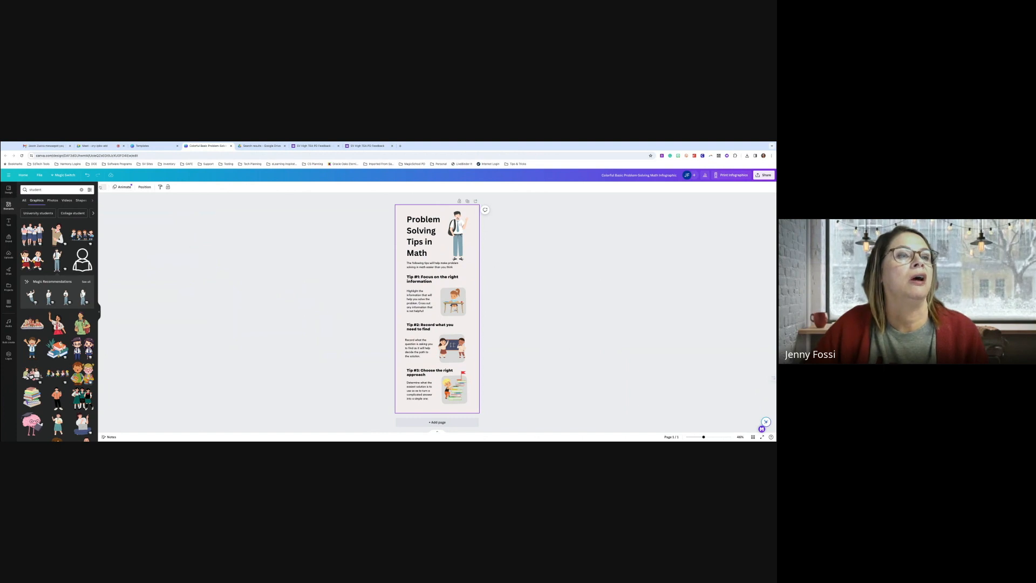
Try grey-blue, light grey, orchid, gradient and cyan page backgrounds
left_click(103, 188)
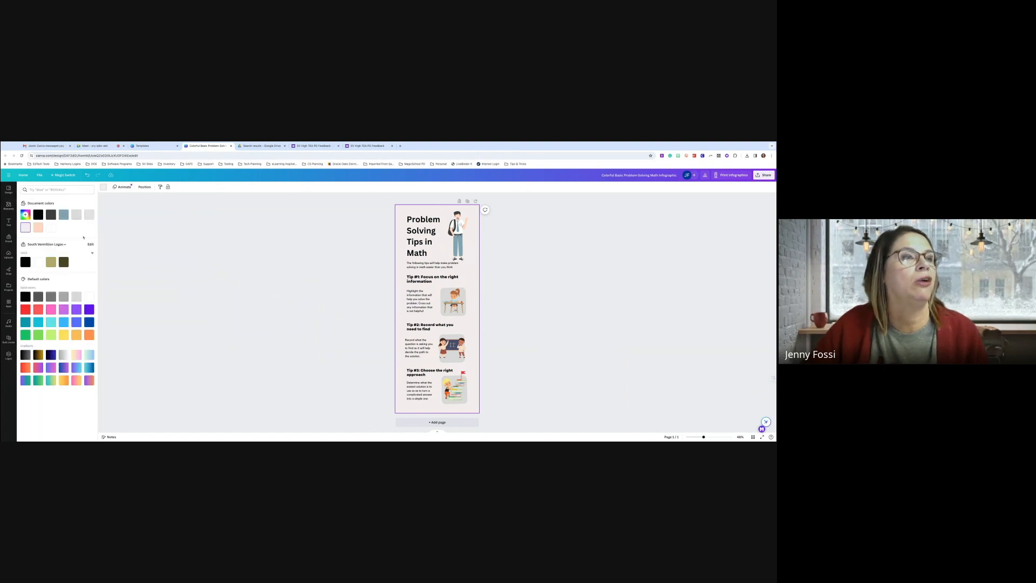
left_click(64, 215)
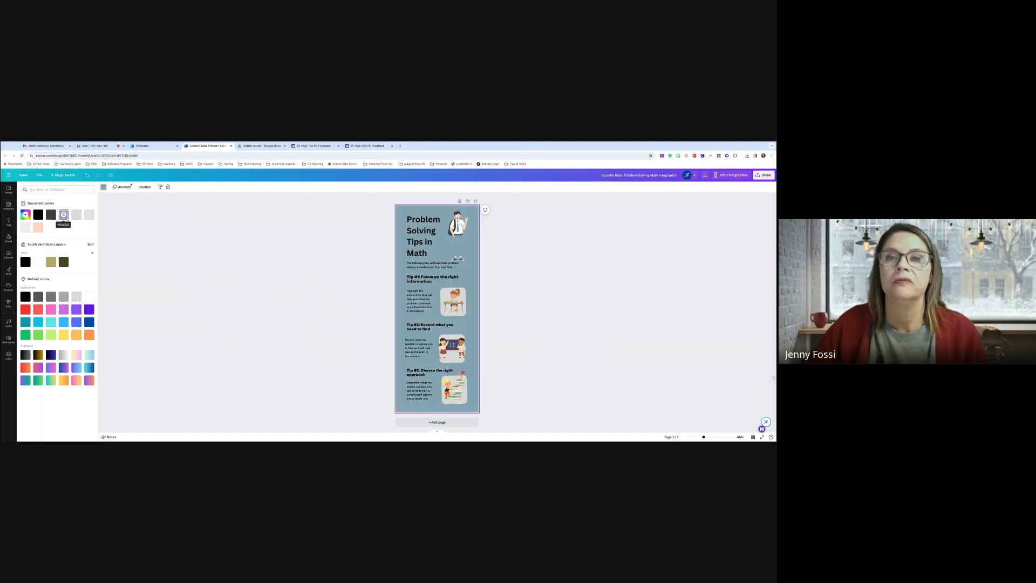
left_click(76, 215)
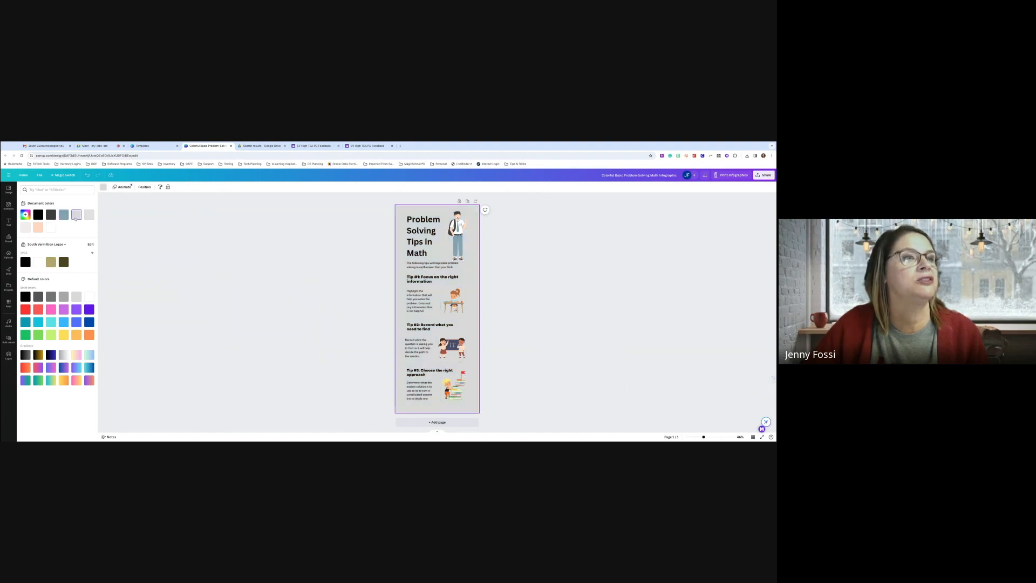
left_click(64, 309)
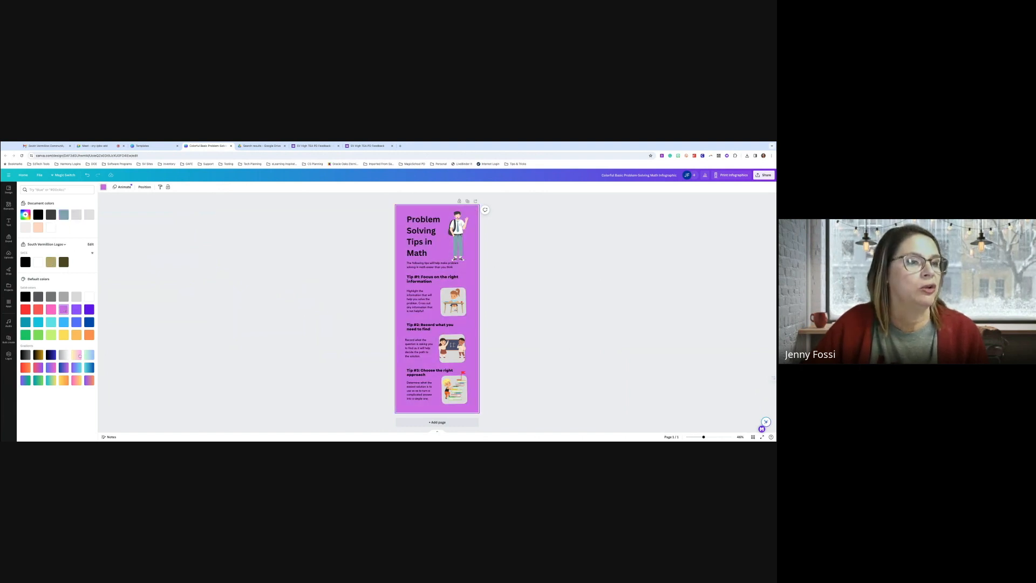
left_click(76, 355)
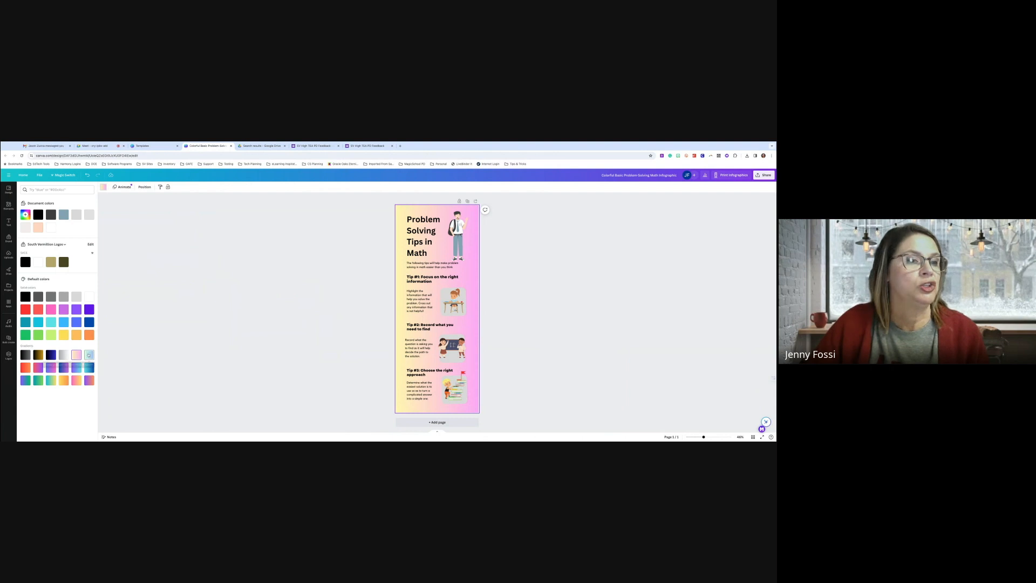
left_click(38, 322)
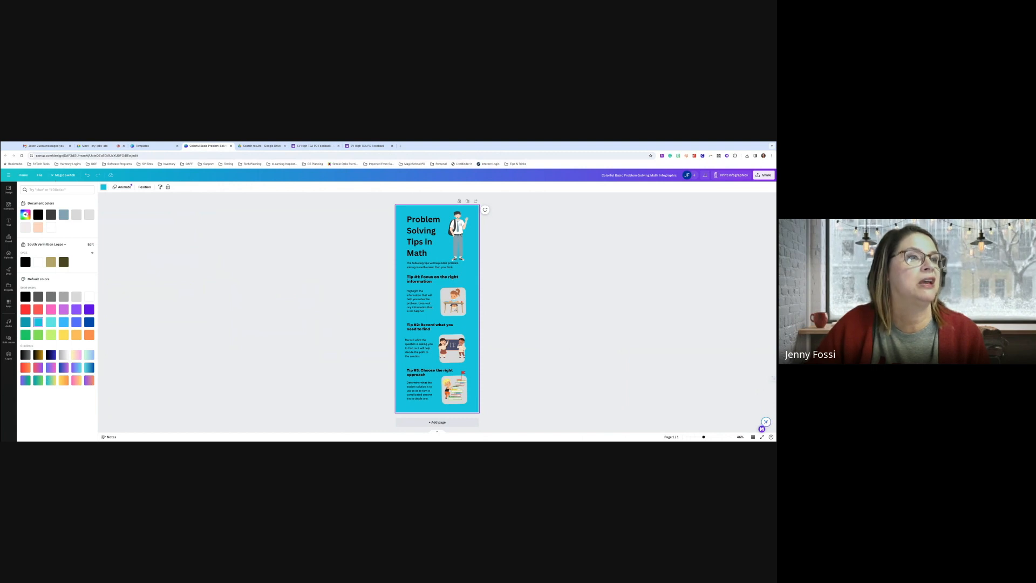
Eyedrop the Tip #2 chalkboard's dark slate blue as the page background
left_click(25, 215)
left_click(75, 246)
left_click_drag(75, 246, 58, 247)
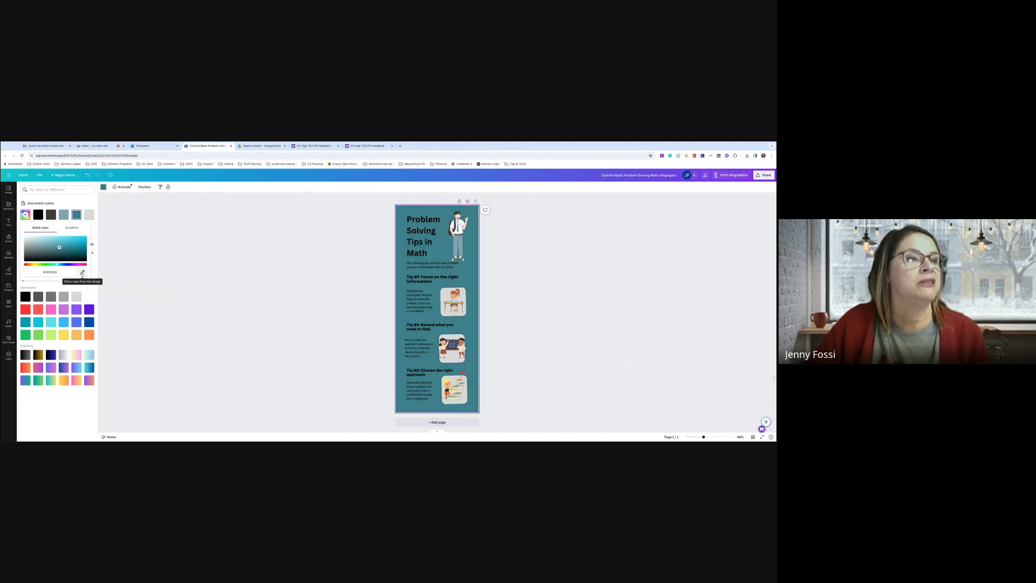
left_click(82, 273)
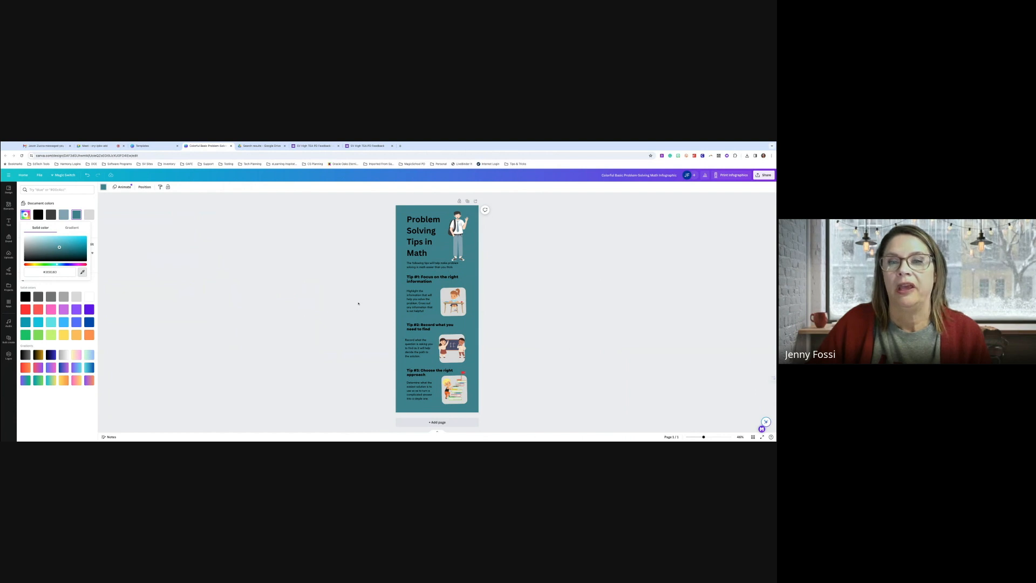
left_click(454, 347)
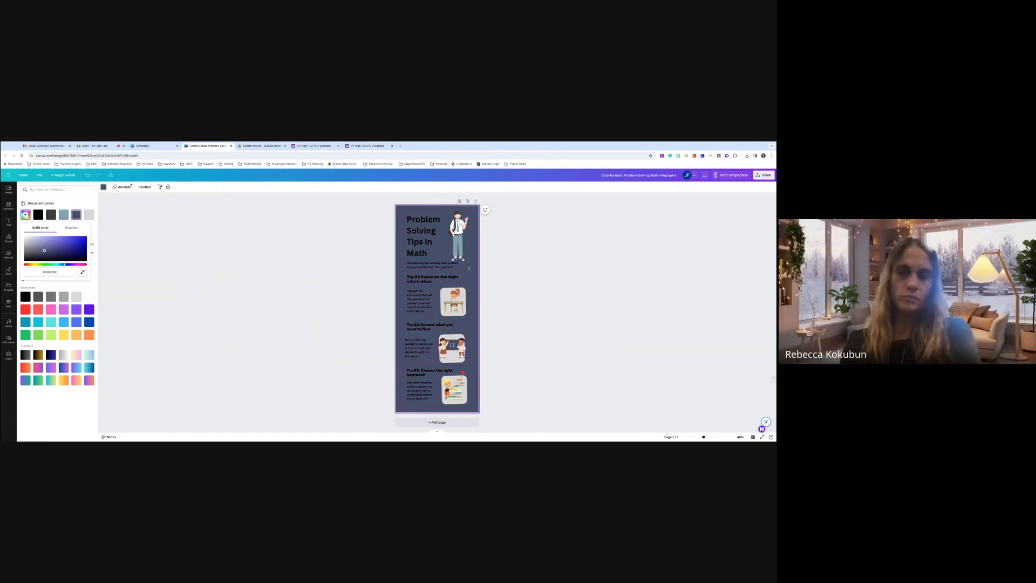
left_click(420, 228)
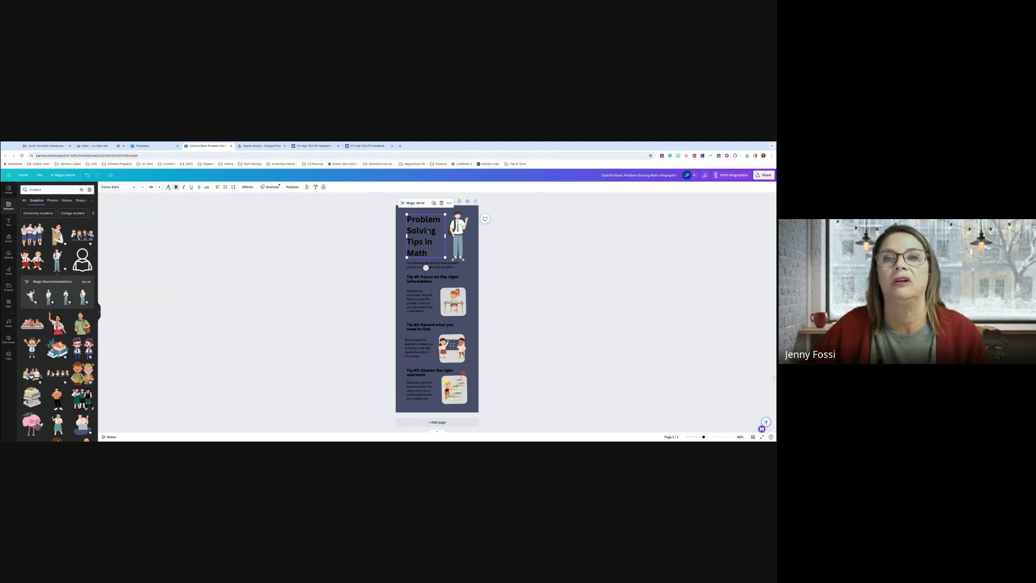
Make the title and the Tip #1 heading text white
left_click(168, 187)
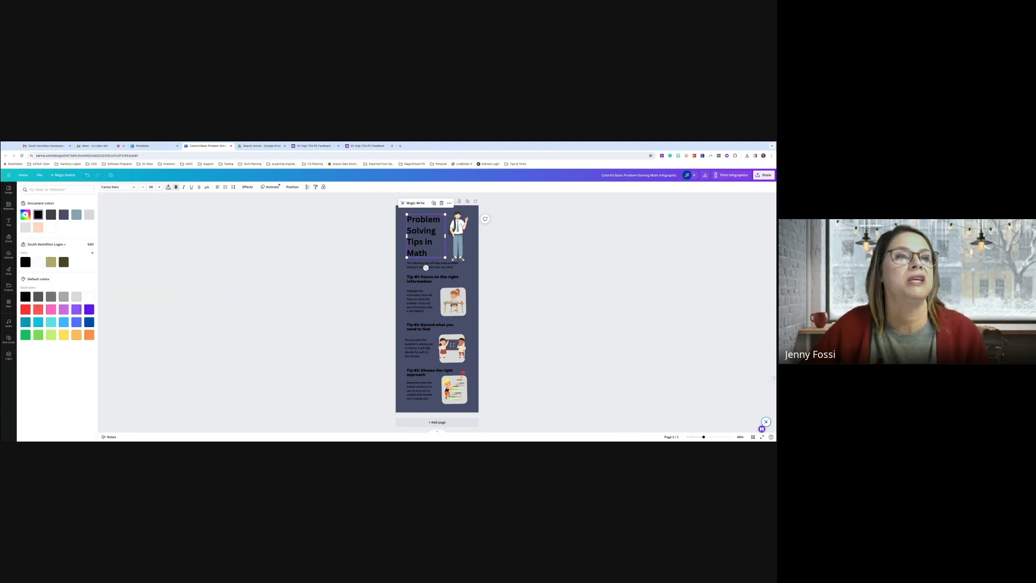
left_click(51, 229)
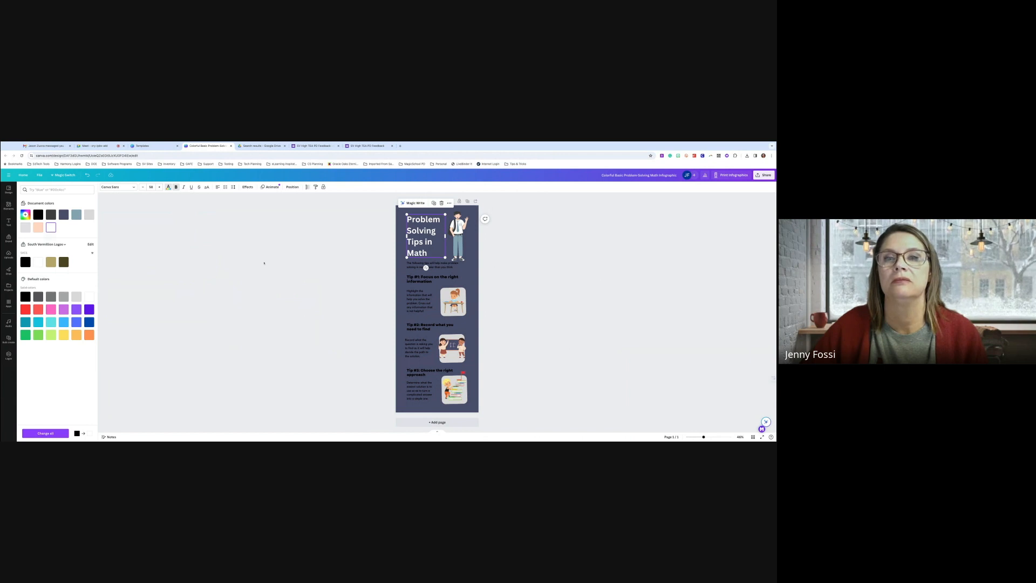
left_click(409, 278)
left_click(51, 227)
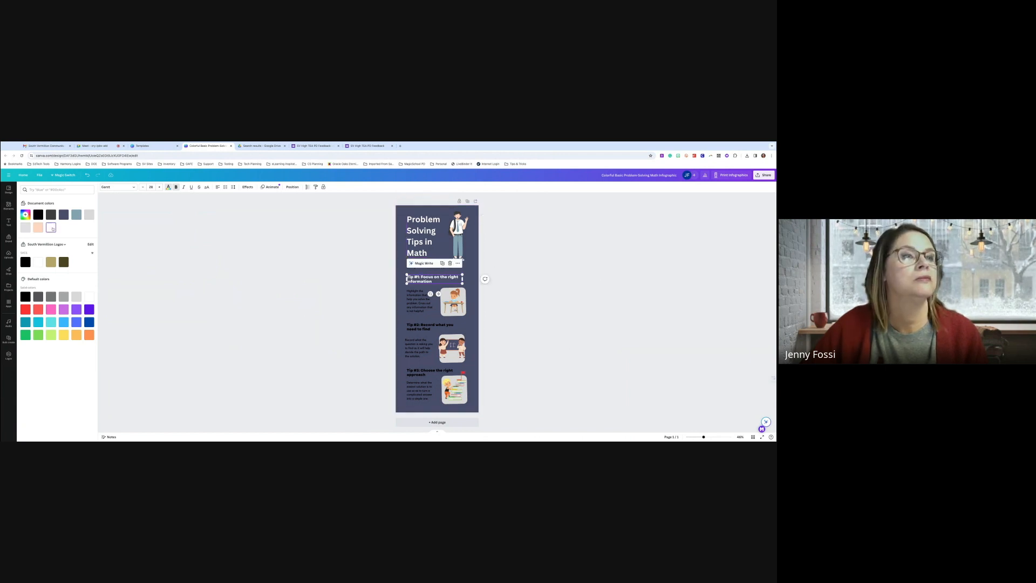
left_click(453, 301)
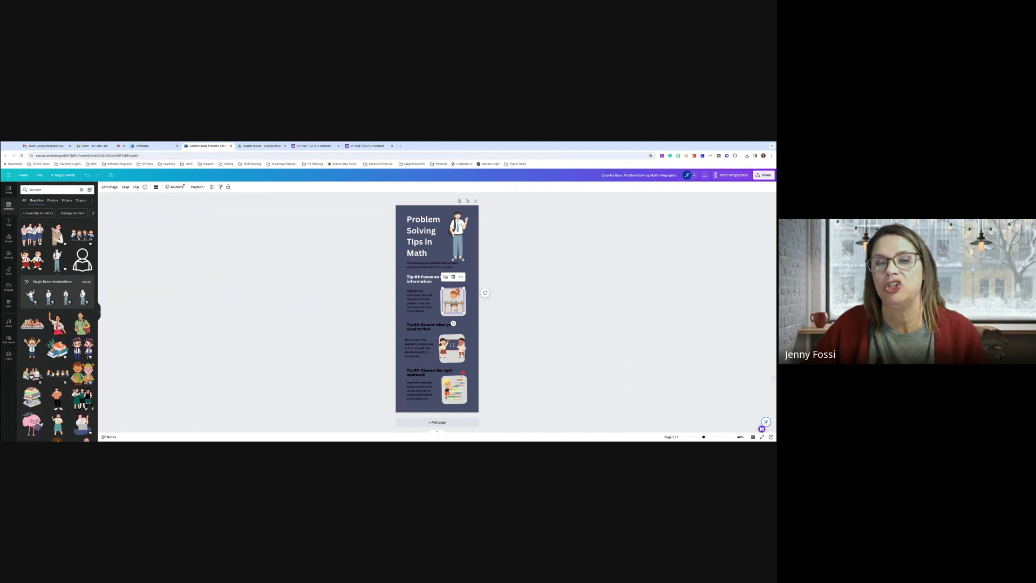
Fill the shape behind the Tip #2 illustration with orange
left_click(452, 348)
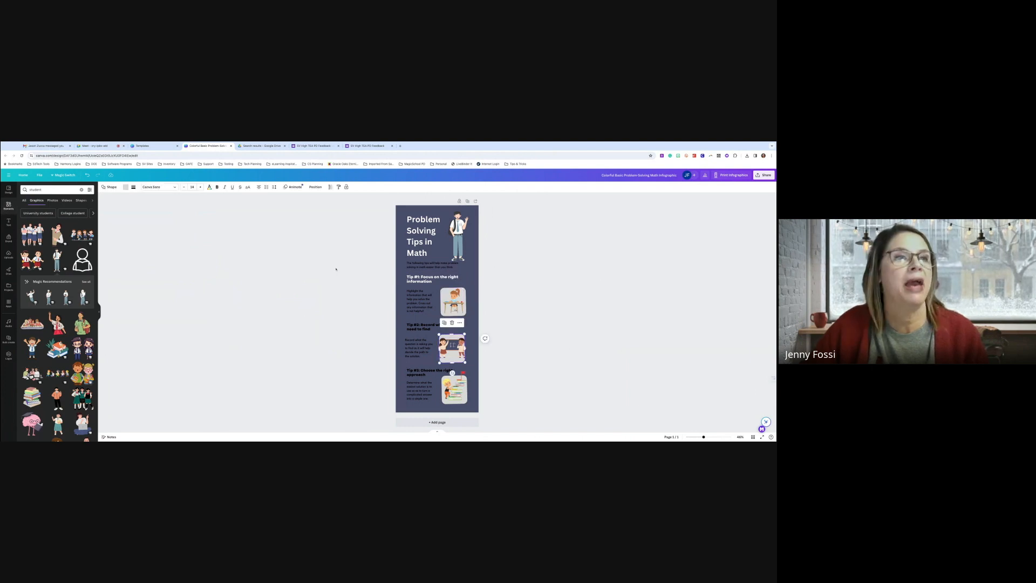
left_click(126, 188)
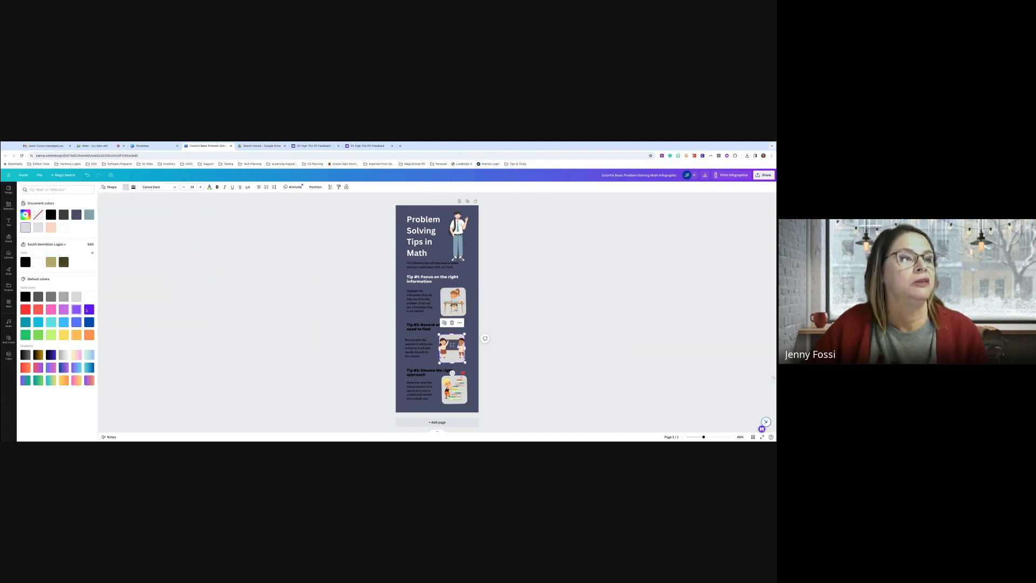
left_click(90, 297)
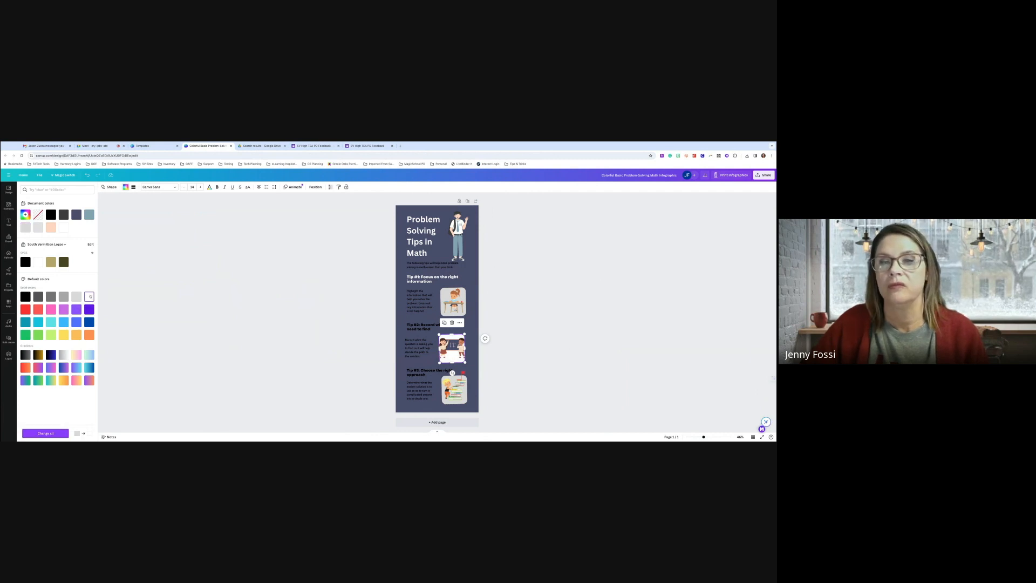
left_click(89, 335)
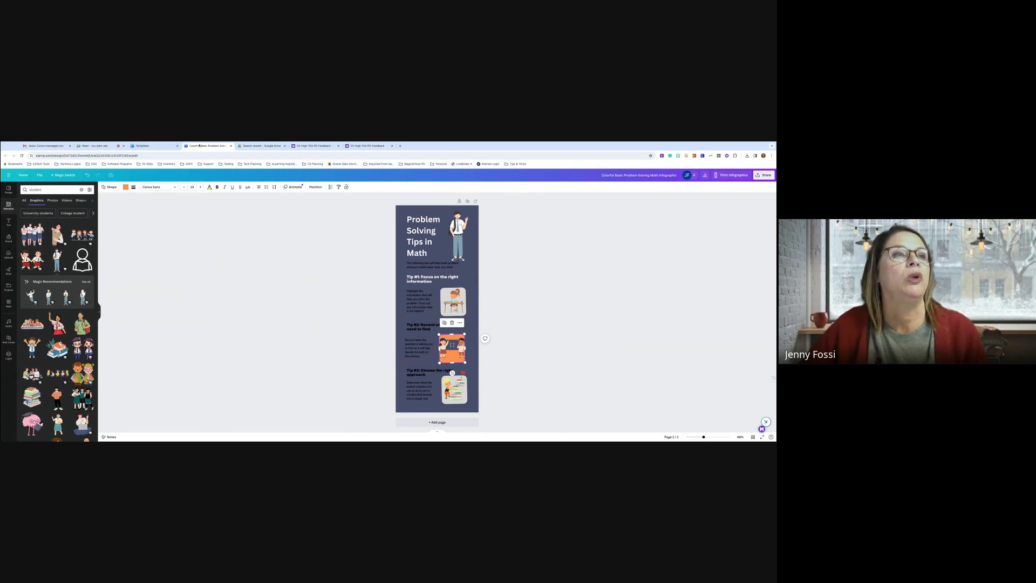
Close the template preview in the Templates tab and return to Canva Home
left_click(149, 146)
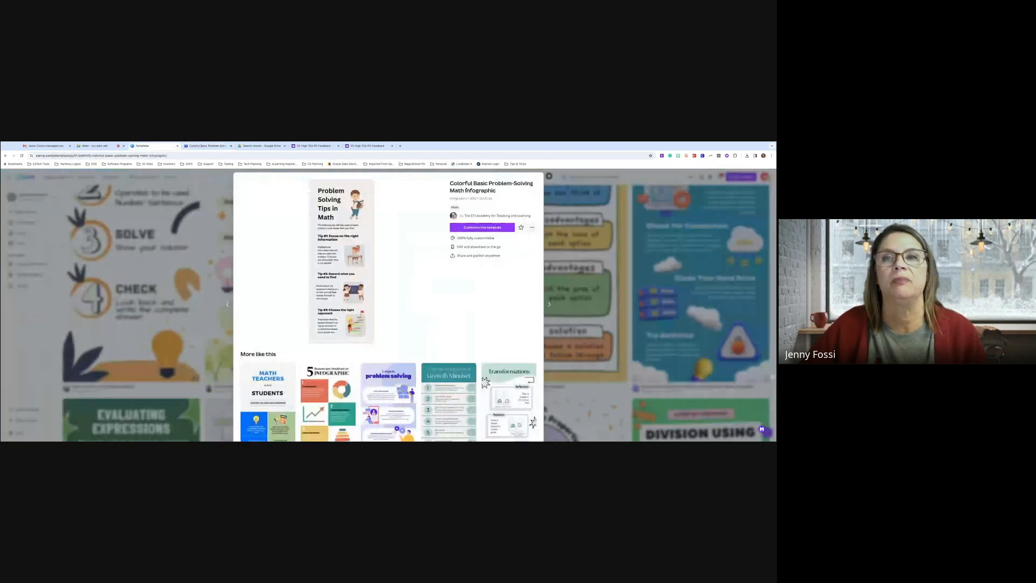
left_click(549, 176)
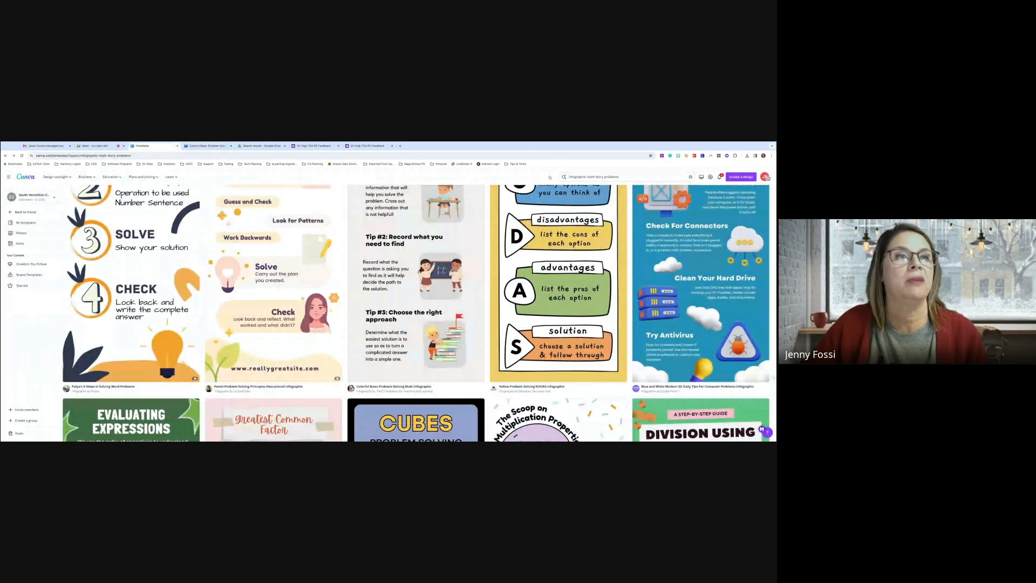
scroll(447, 424, "up", 5)
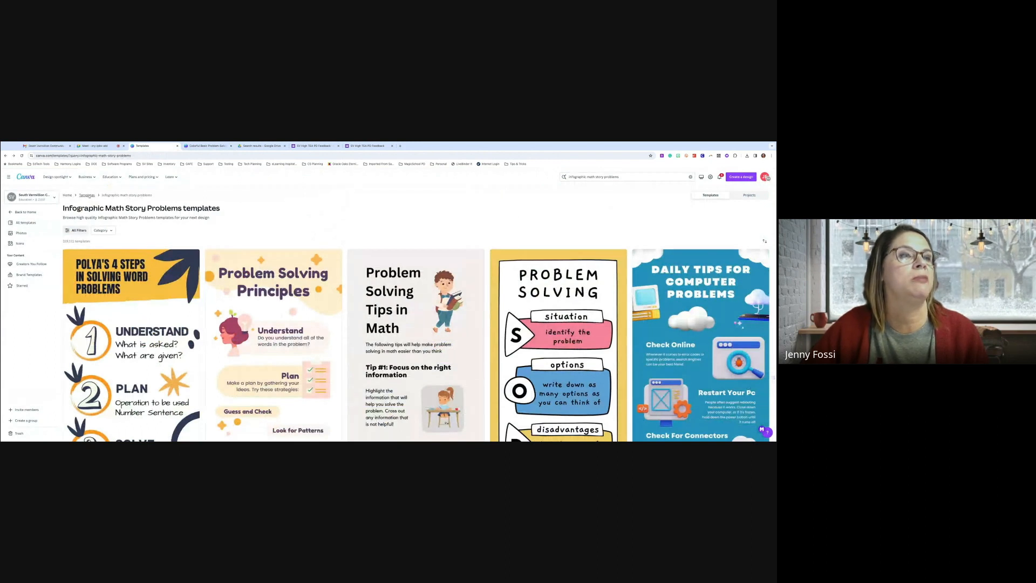
left_click(67, 195)
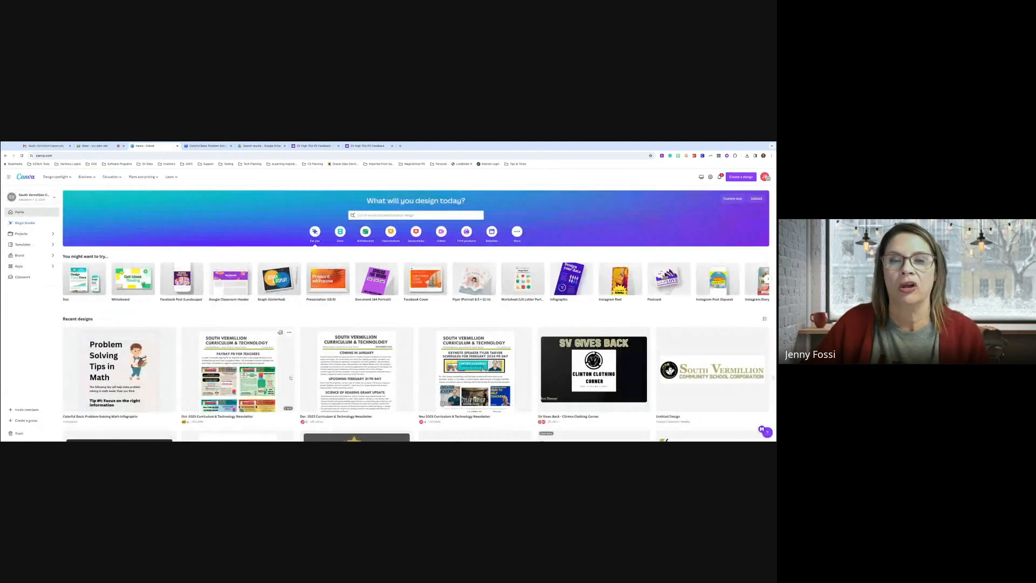
Scroll Recent designs and open the Dec 2023 Curriculum & Technology Newsletter
scroll(370, 372, "down", 1)
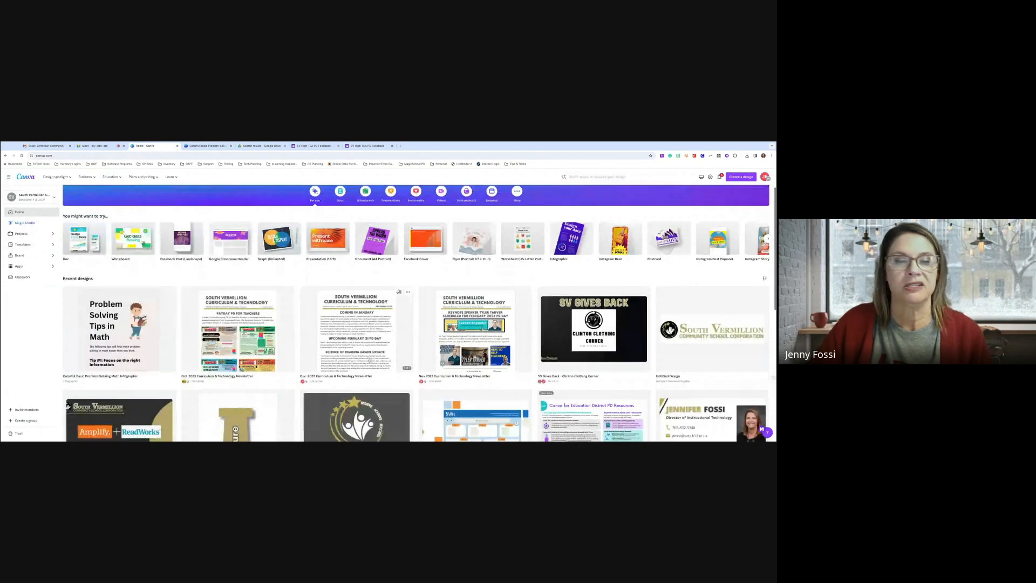
scroll(370, 360, "down", 2)
scroll(370, 361, "down", 3)
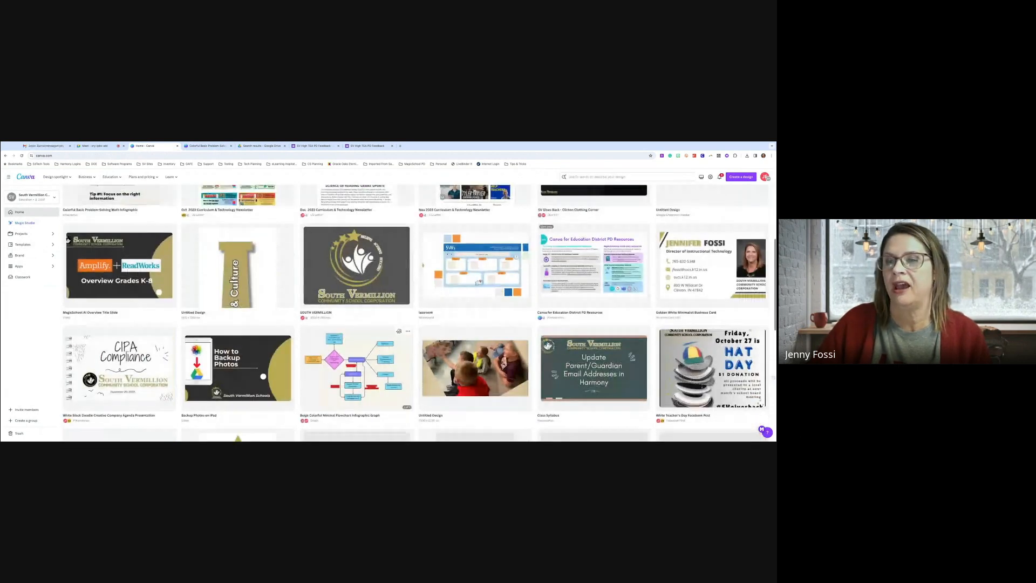
scroll(370, 361, "down", 2)
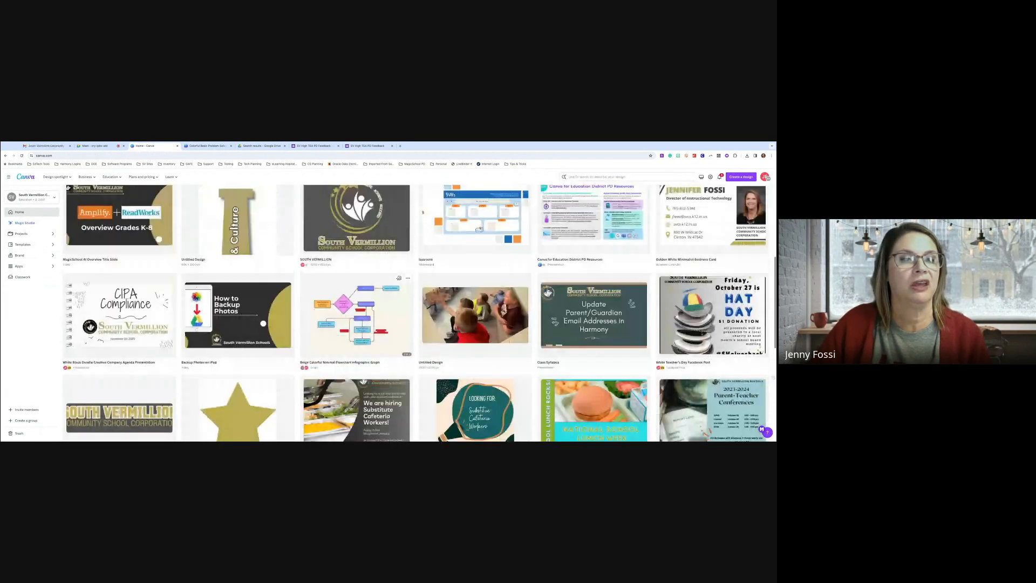
scroll(273, 327, "down", 1)
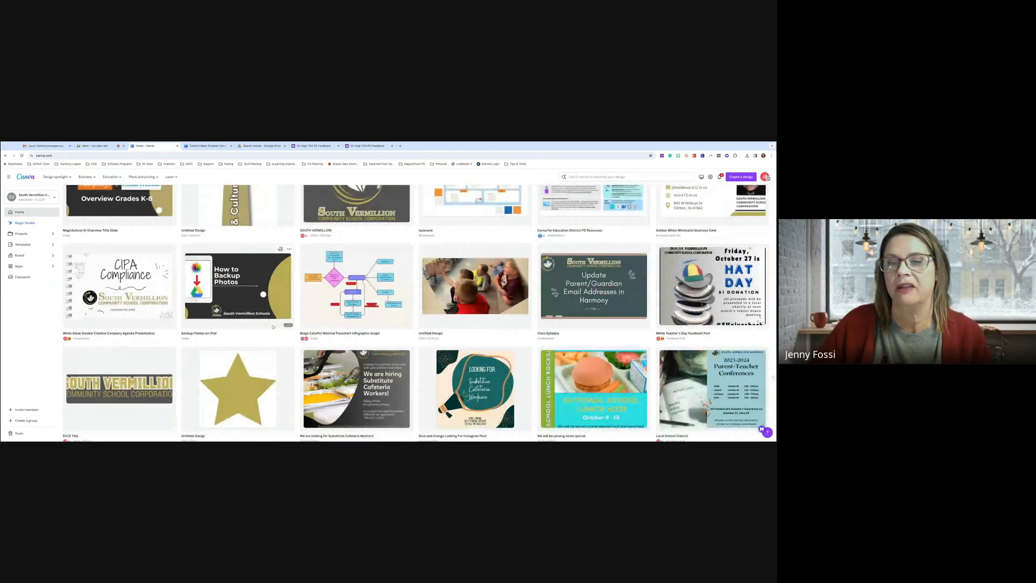
scroll(408, 361, "down", 1)
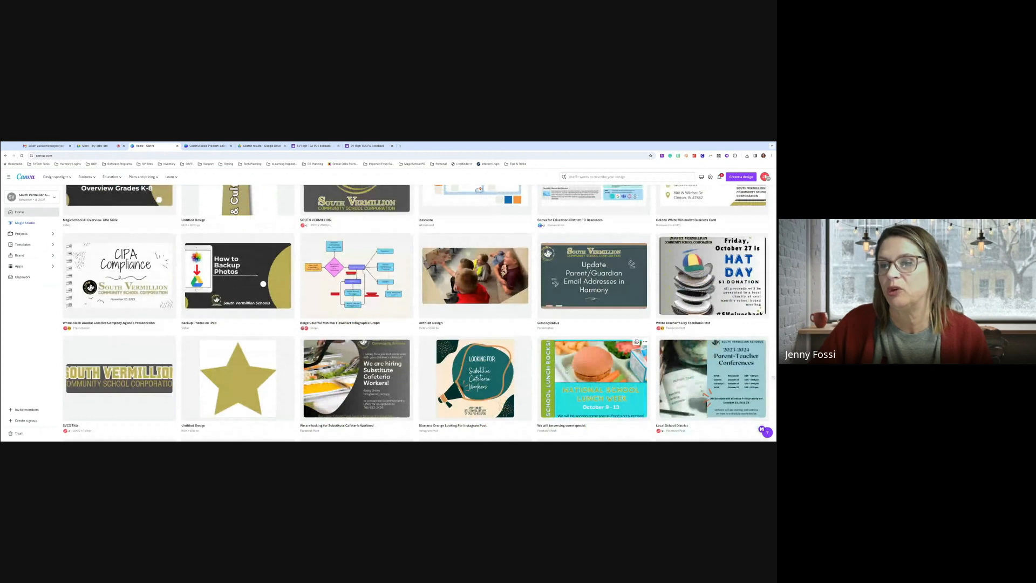
scroll(567, 373, "down", 1)
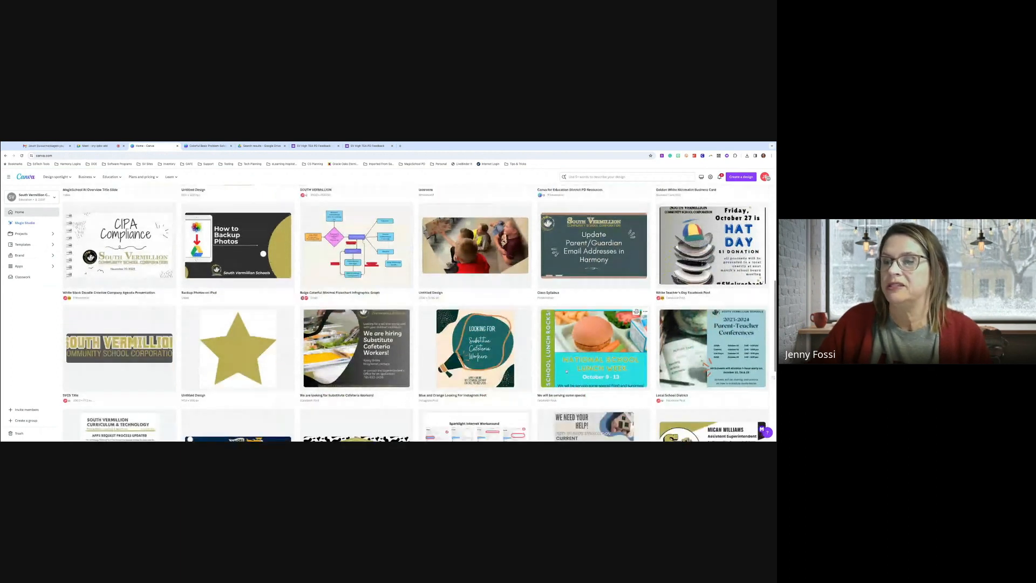
scroll(594, 346, "down", 1)
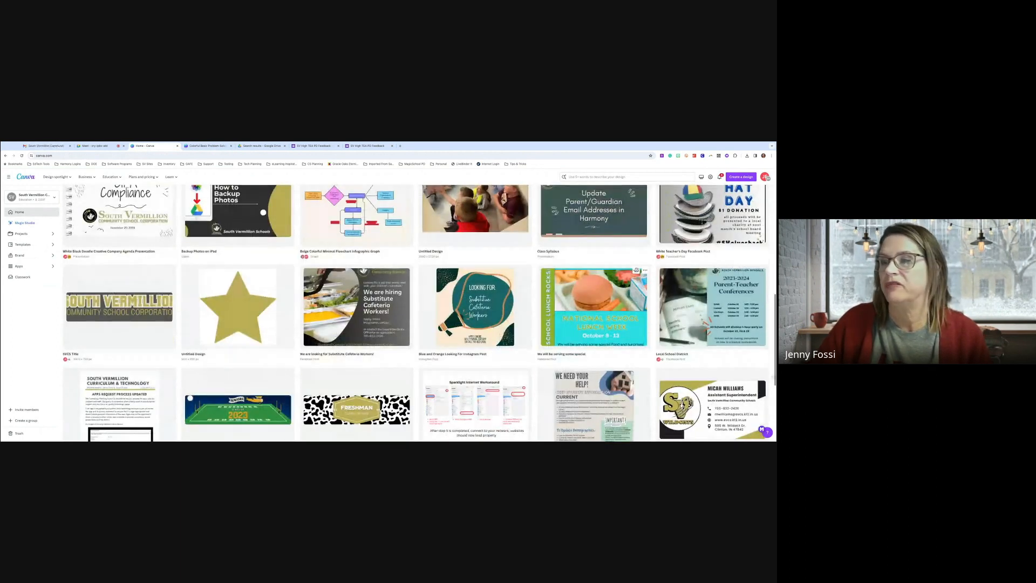
scroll(648, 367, "down", 1)
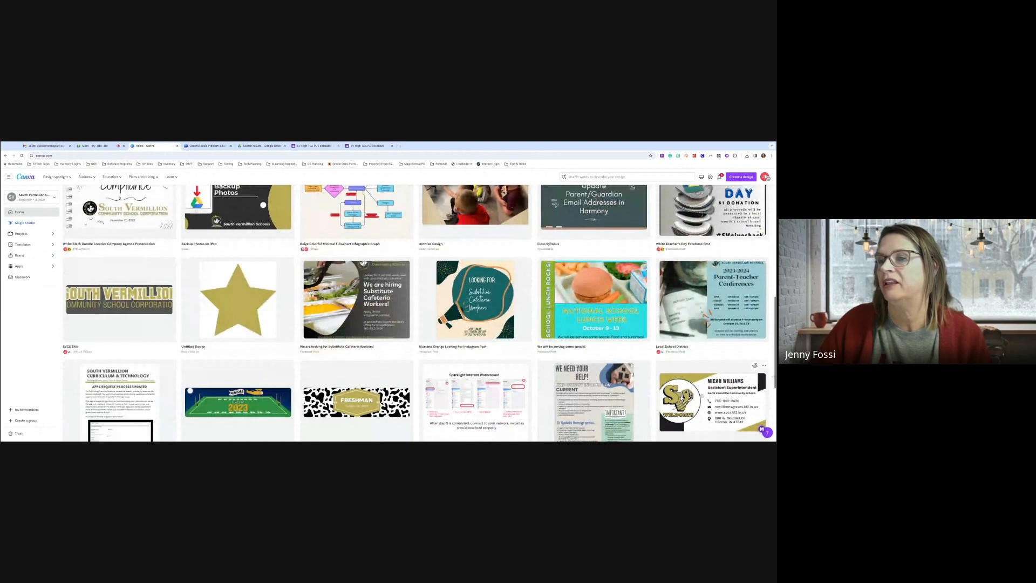
scroll(702, 397, "down", 1)
scroll(726, 348, "up", 2)
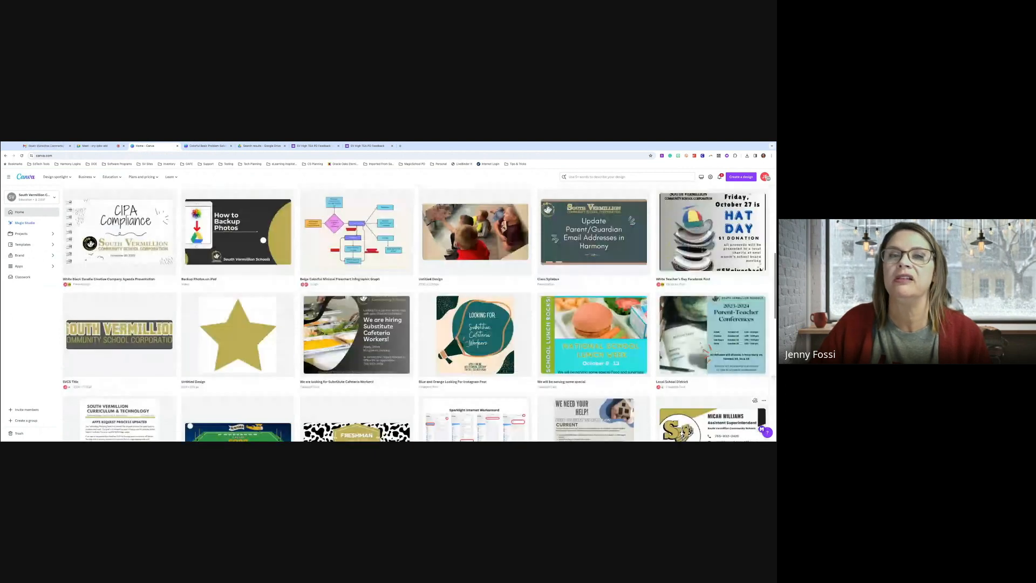
scroll(712, 377, "up", 4)
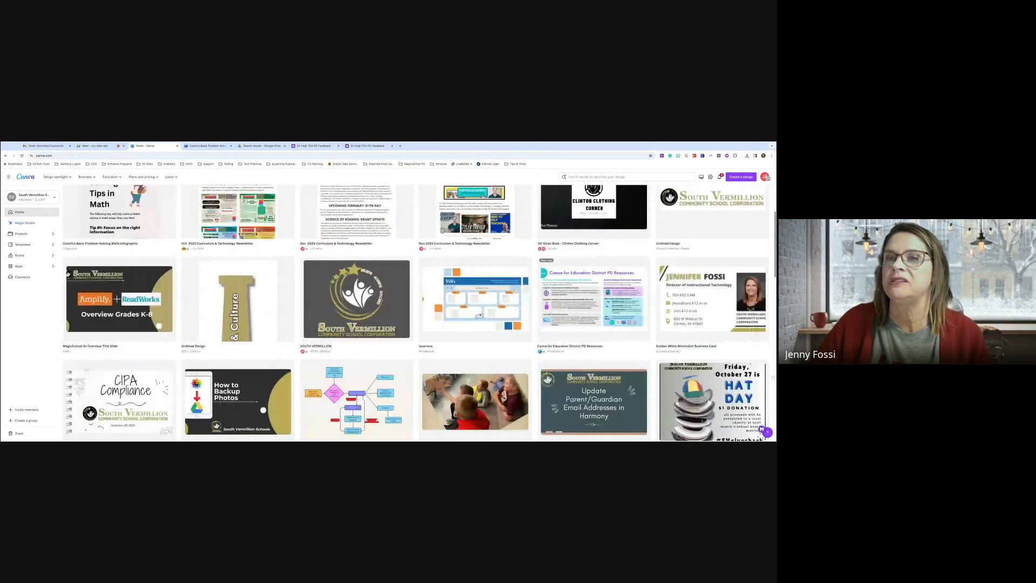
scroll(357, 270, "up", 1)
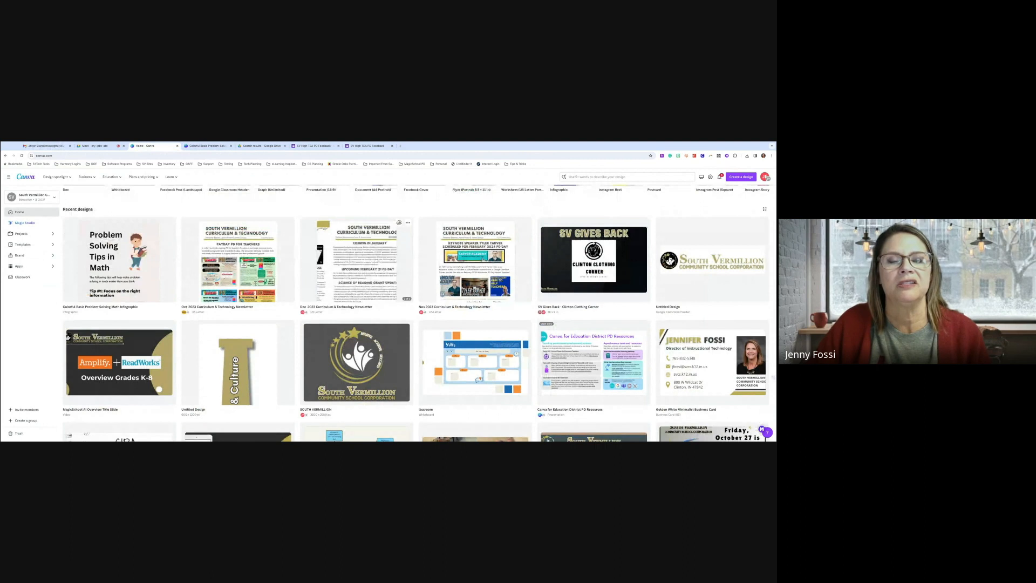
left_click(347, 243)
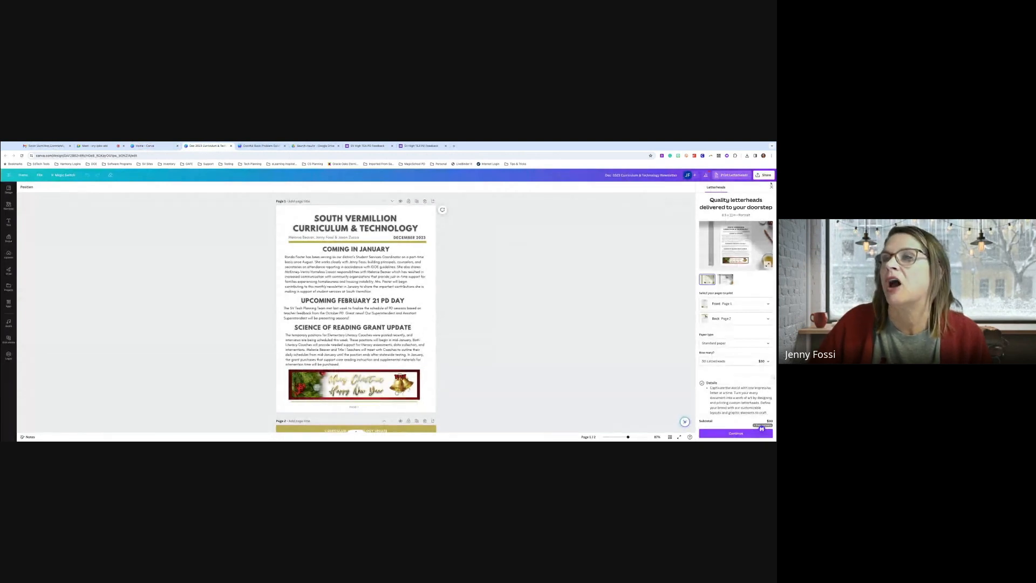
Dismiss the letterhead offer and send a share invite to the colleague's school e-mail
left_click(772, 187)
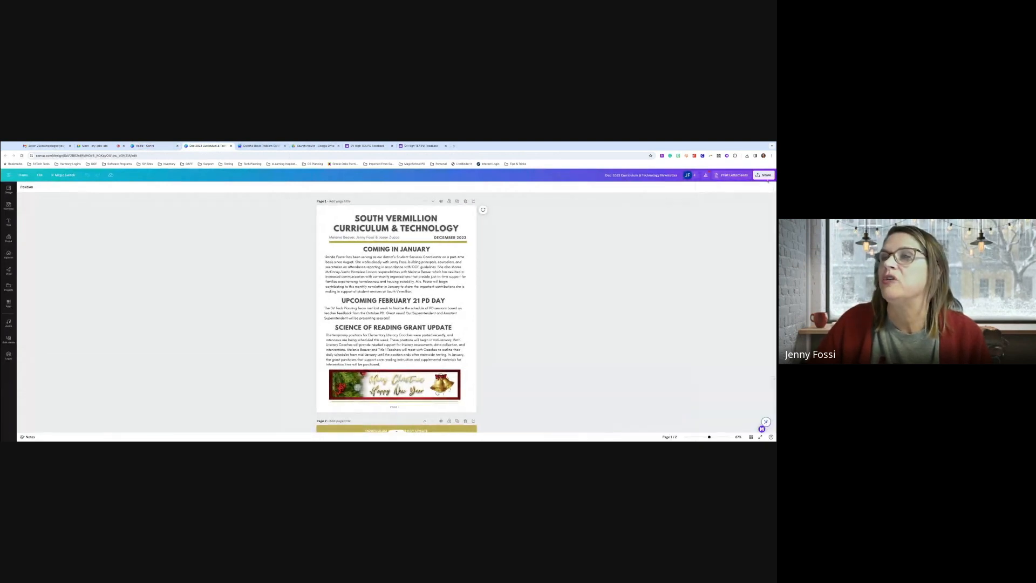
left_click(766, 176)
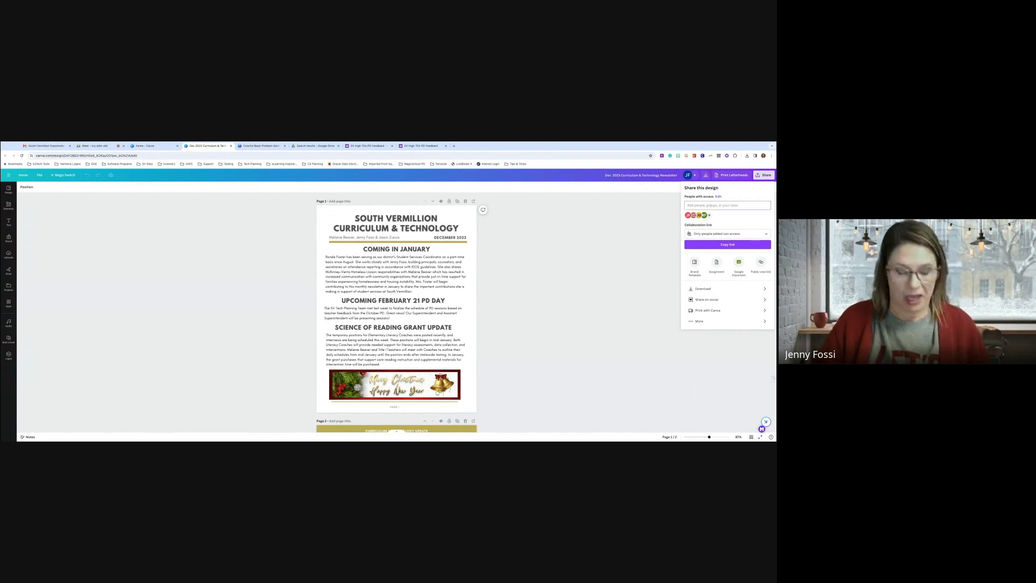
left_click(711, 206)
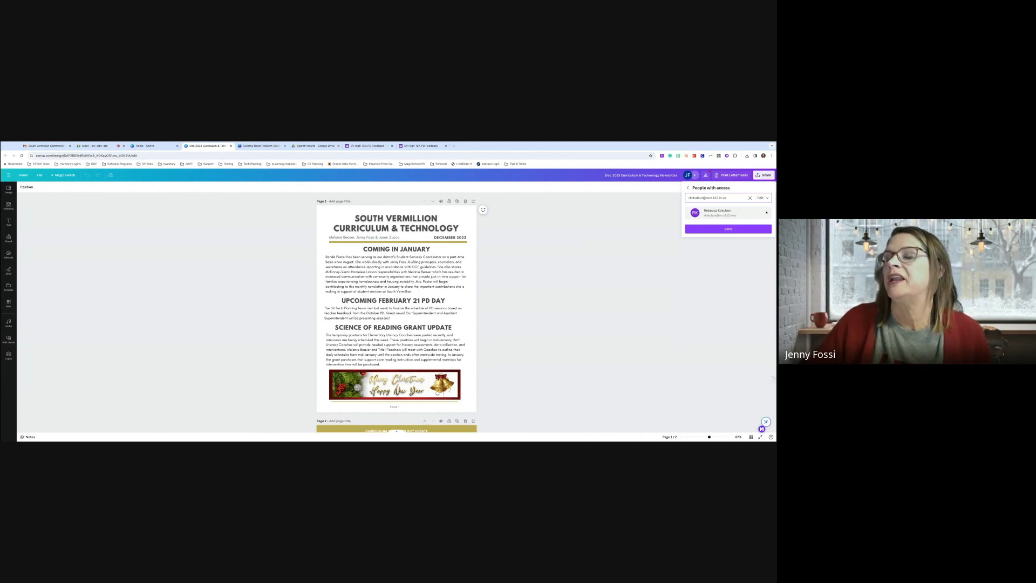
left_click(734, 231)
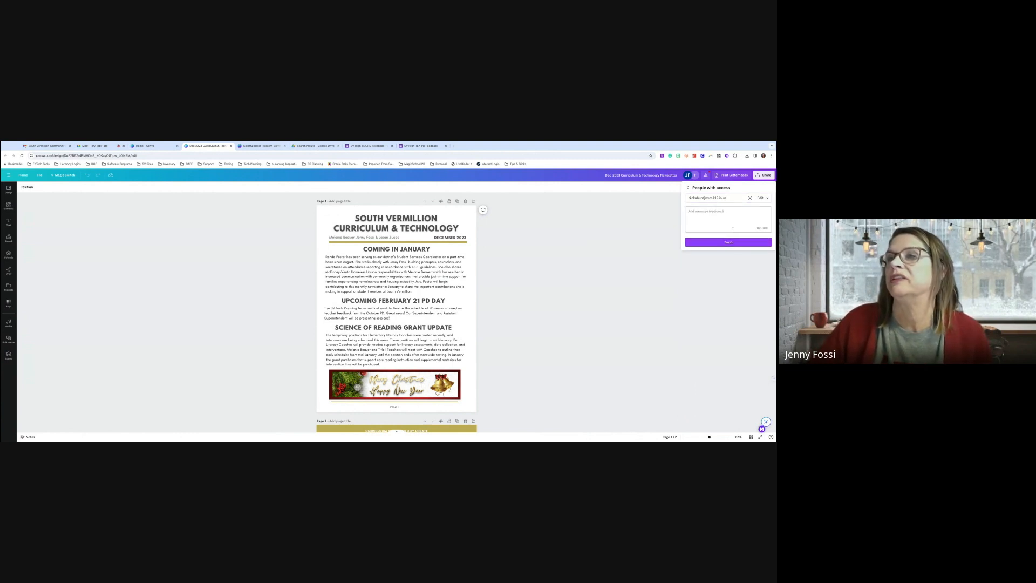
left_click(729, 243)
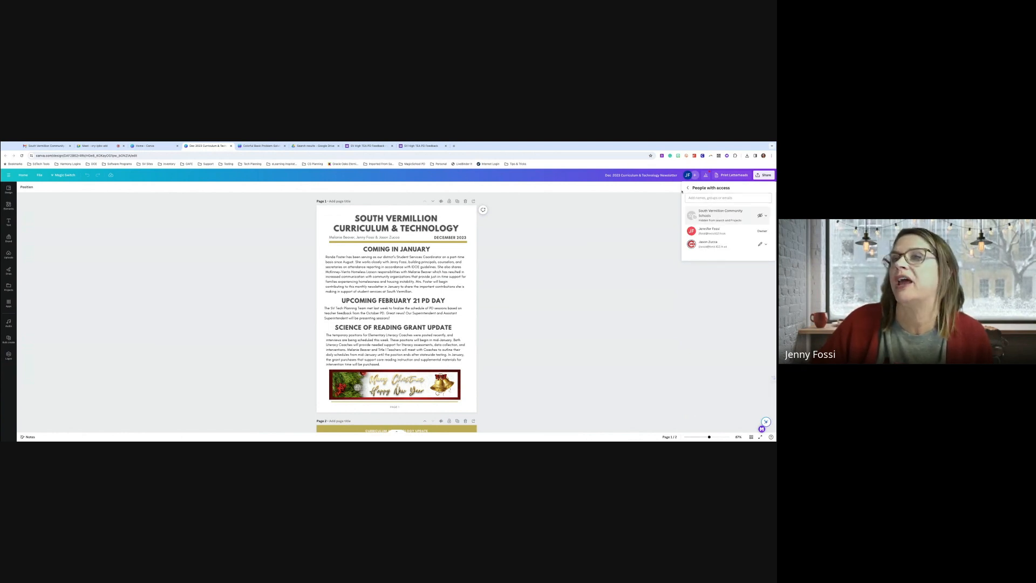
left_click(688, 187)
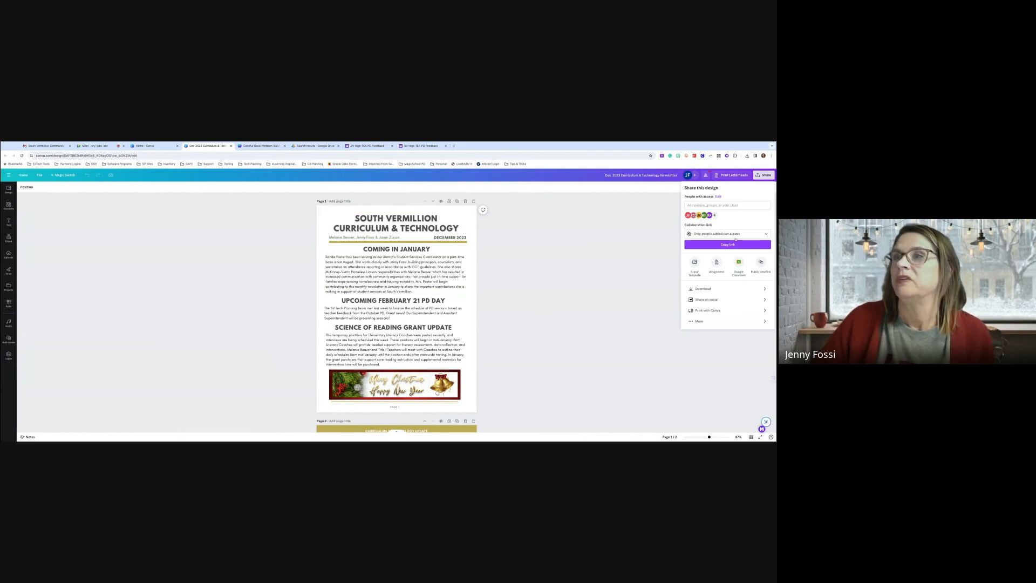
left_click(659, 233)
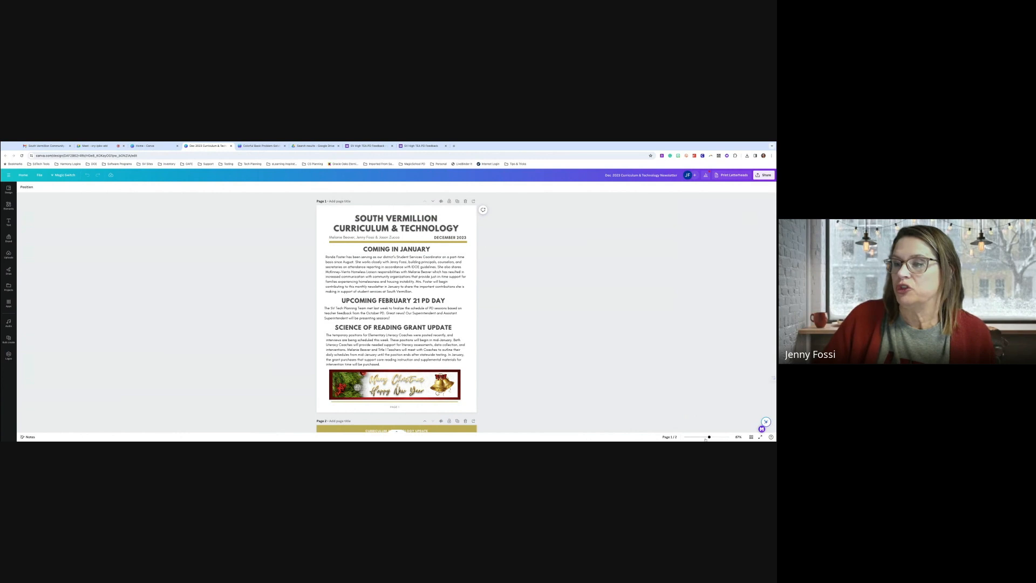
Zoom the newsletter to about 250% and open its Download panel from Share
left_click_drag(714, 439, 723, 438)
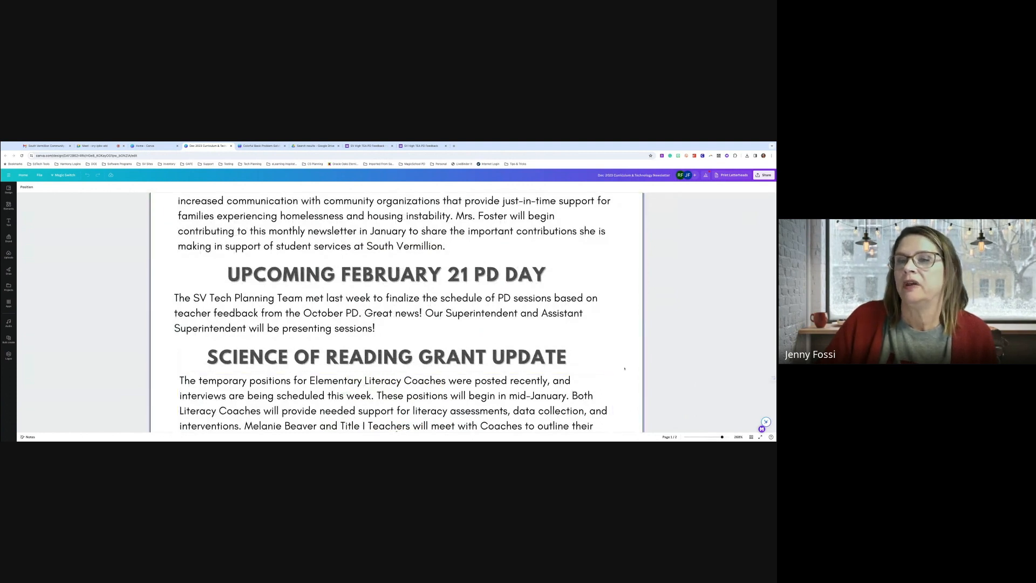
left_click(771, 177)
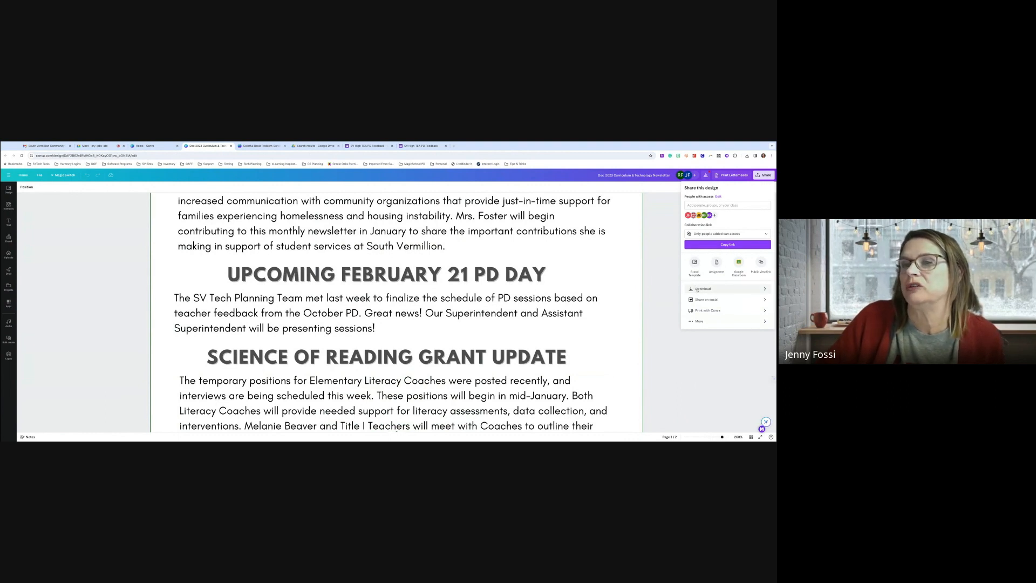
left_click(698, 290)
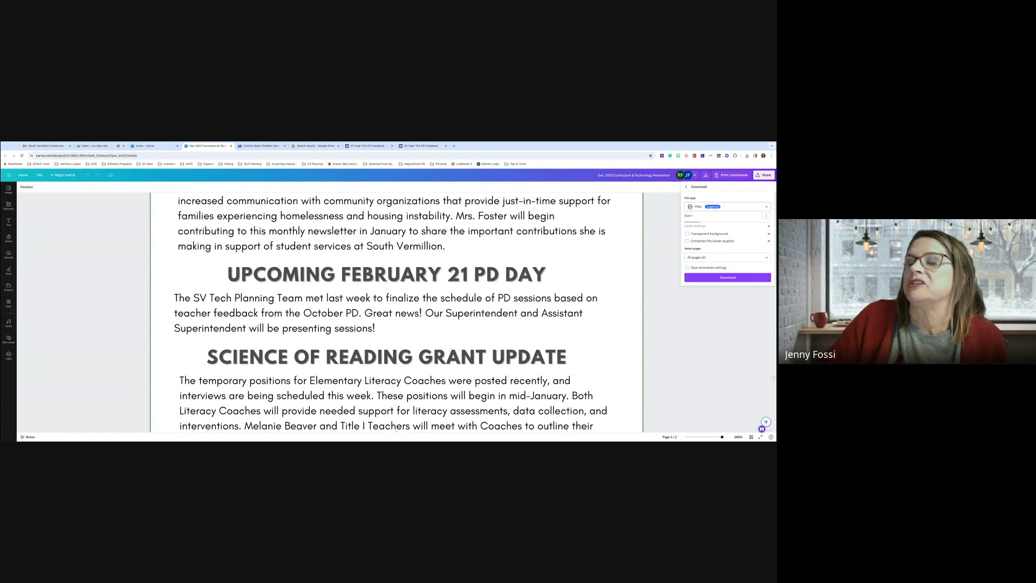
Review the JPG, PNG, PDF, SVG, MP4 and GIF file types, then close without downloading and return Home
left_click(700, 208)
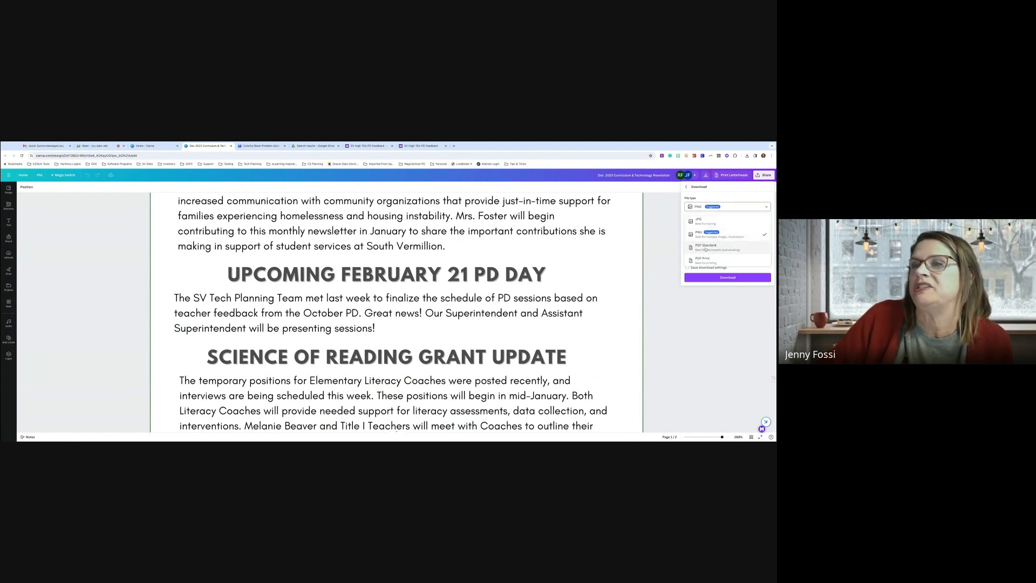
scroll(723, 248, "down", 1)
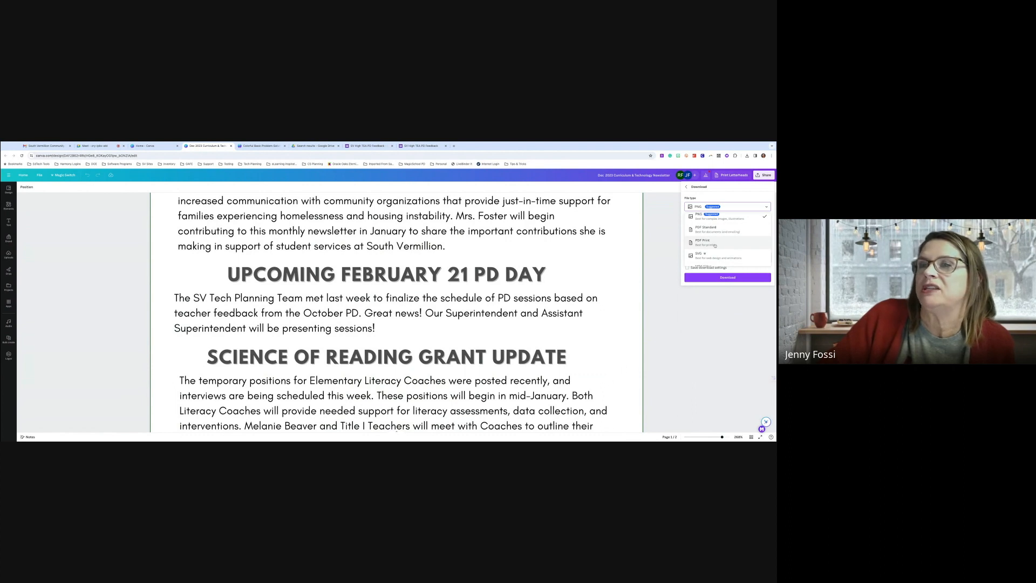
scroll(718, 237, "up", 1)
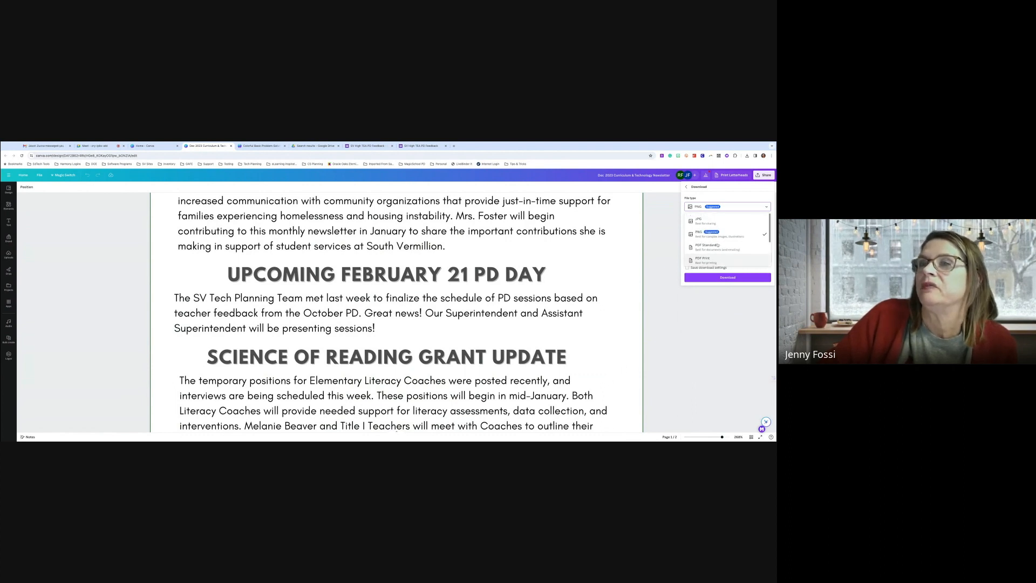
scroll(715, 224, "down", 2)
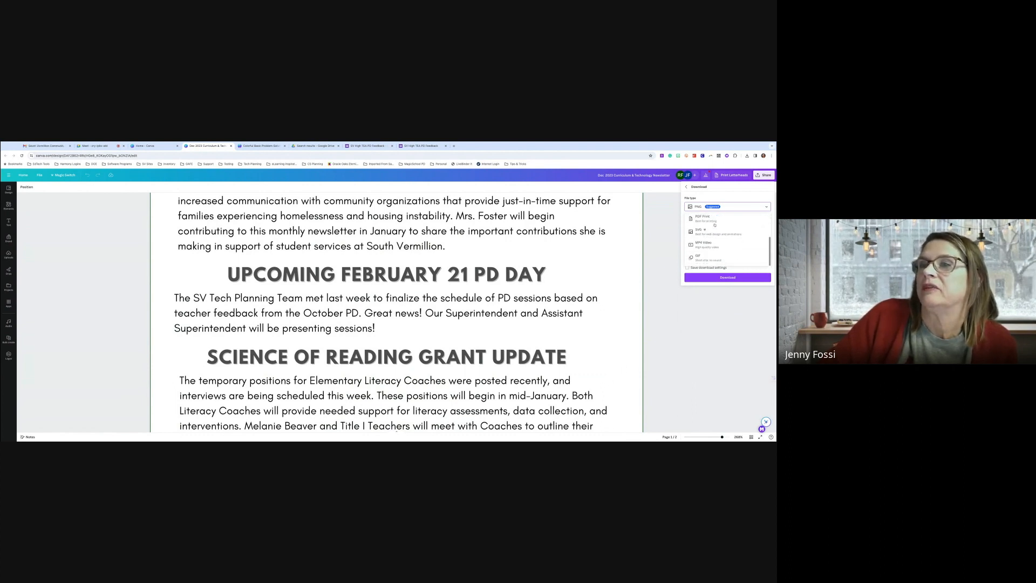
scroll(714, 225, "up", 2)
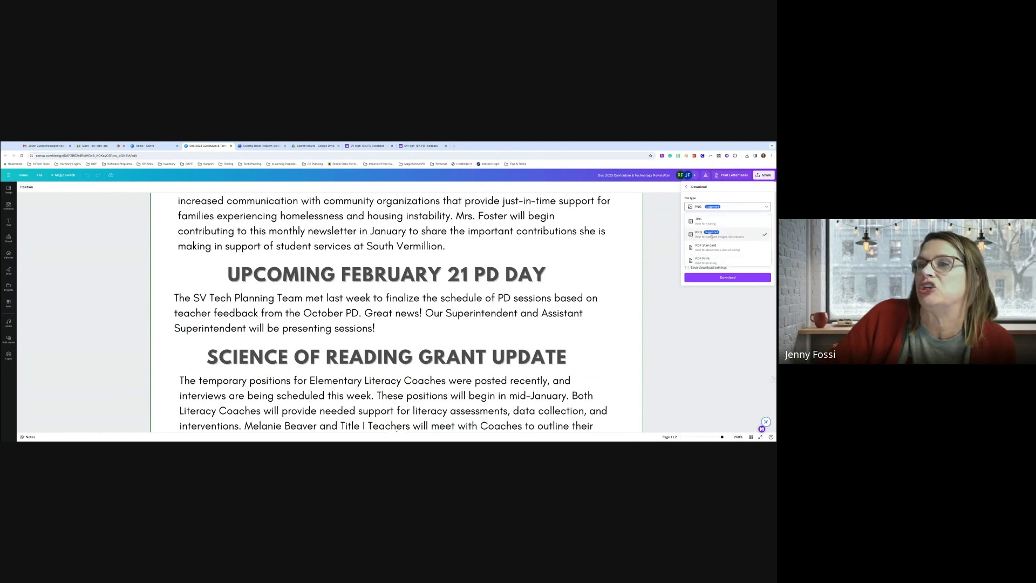
scroll(714, 235, "down", 3)
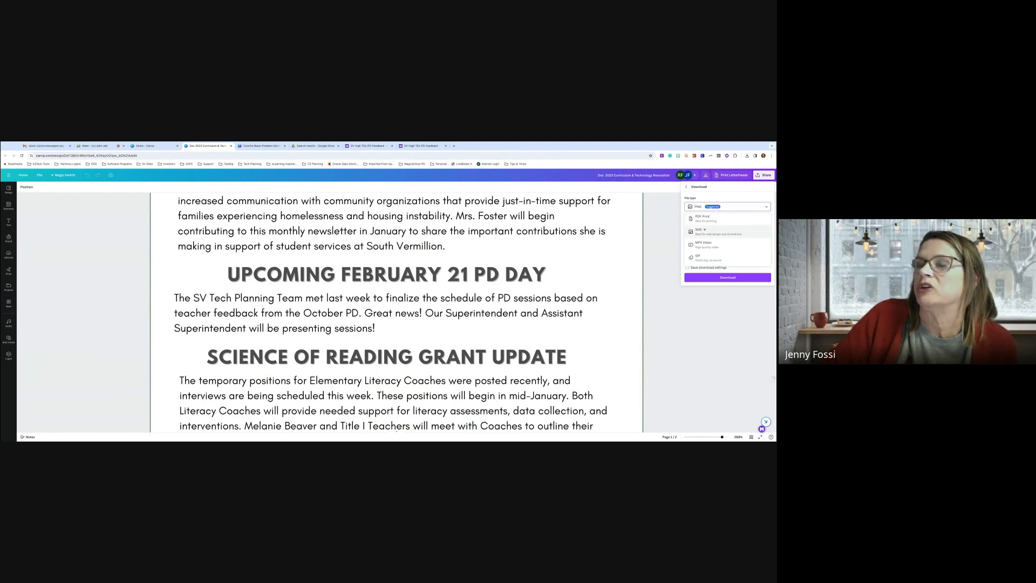
scroll(723, 233, "up", 3)
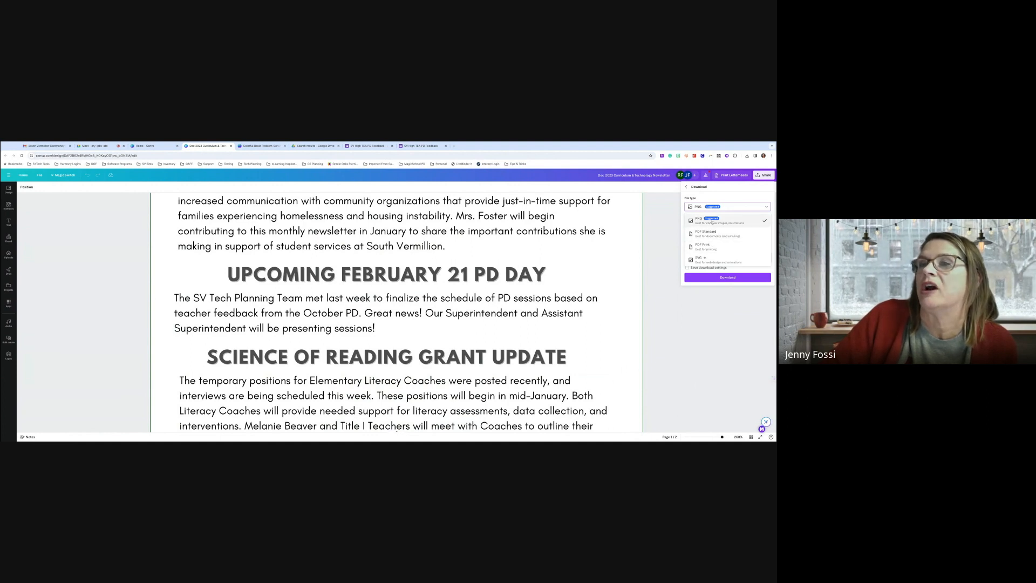
left_click(737, 317)
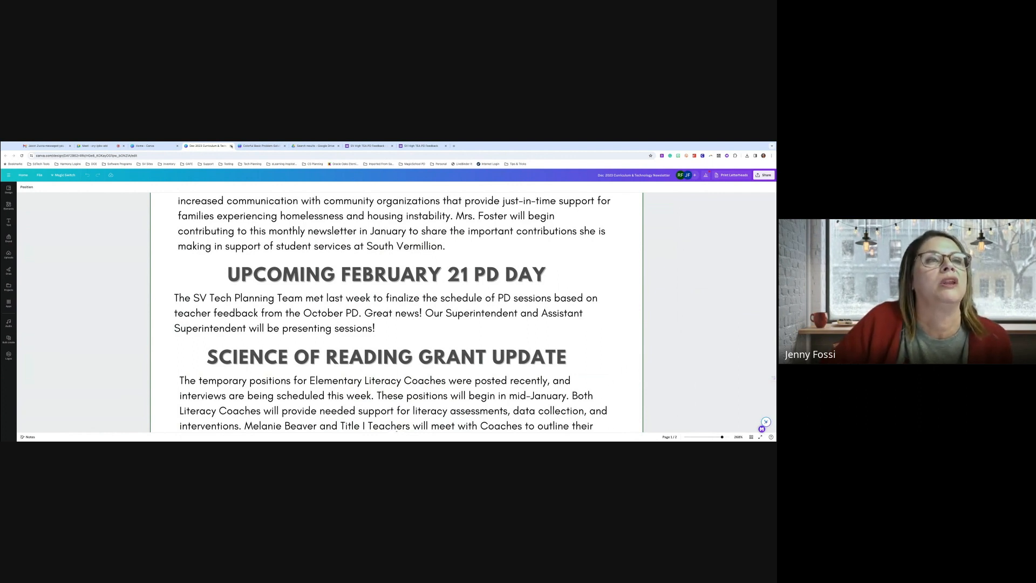
left_click(231, 146)
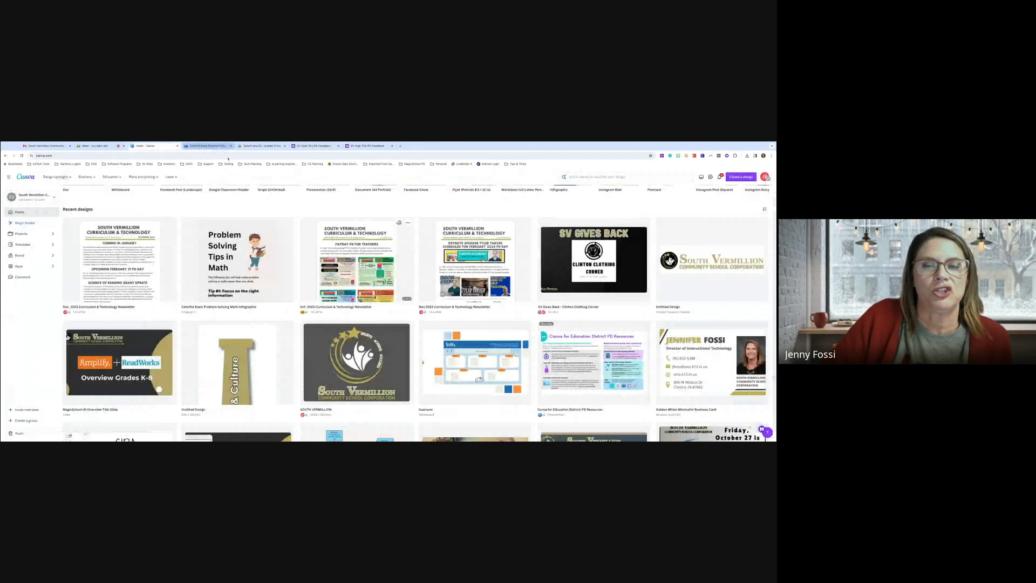
Create a Google Classroom Header design from Home and pick the Geography Class template
scroll(488, 351, "up", 1)
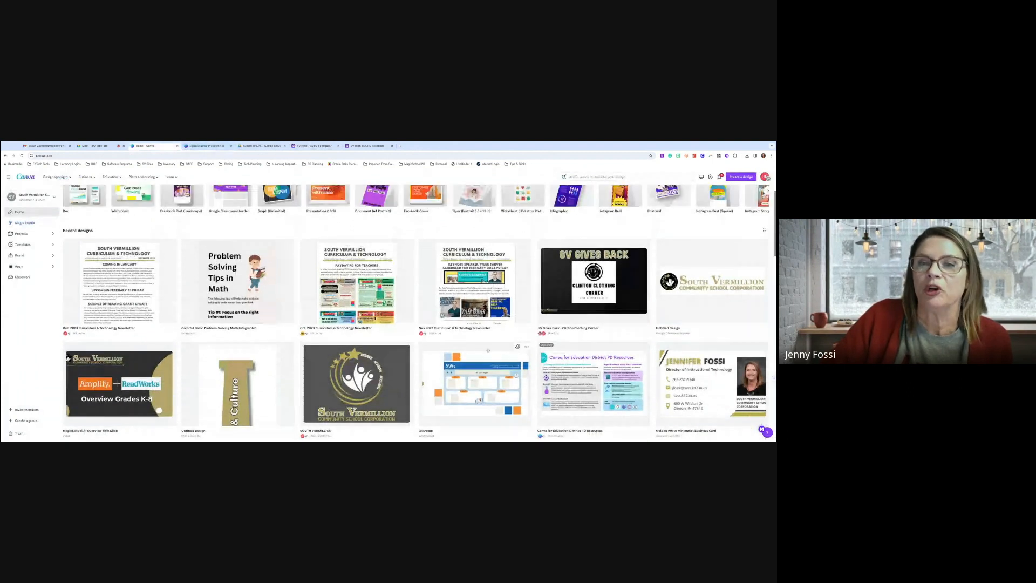
scroll(488, 351, "up", 3)
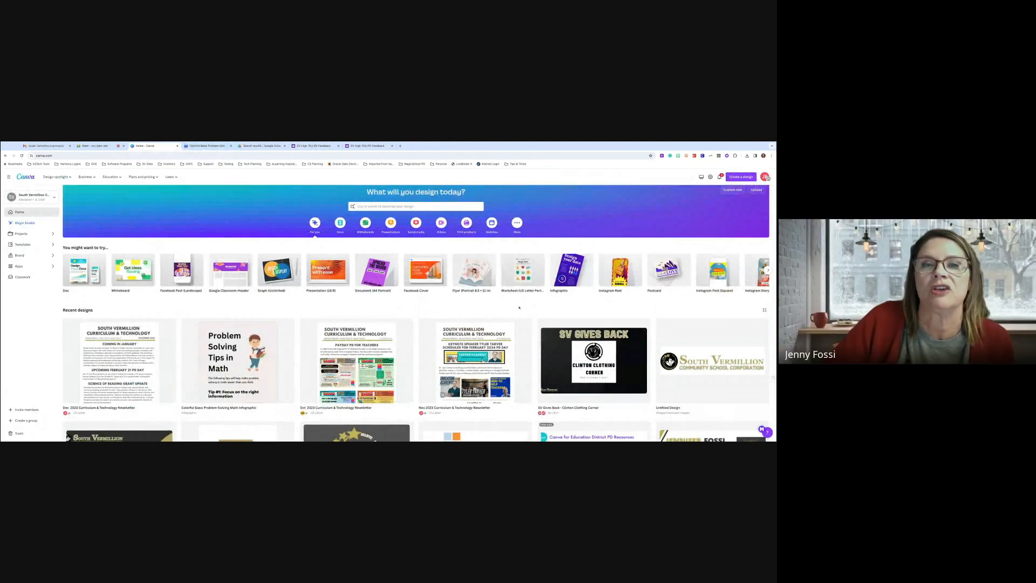
scroll(517, 307, "up", 1)
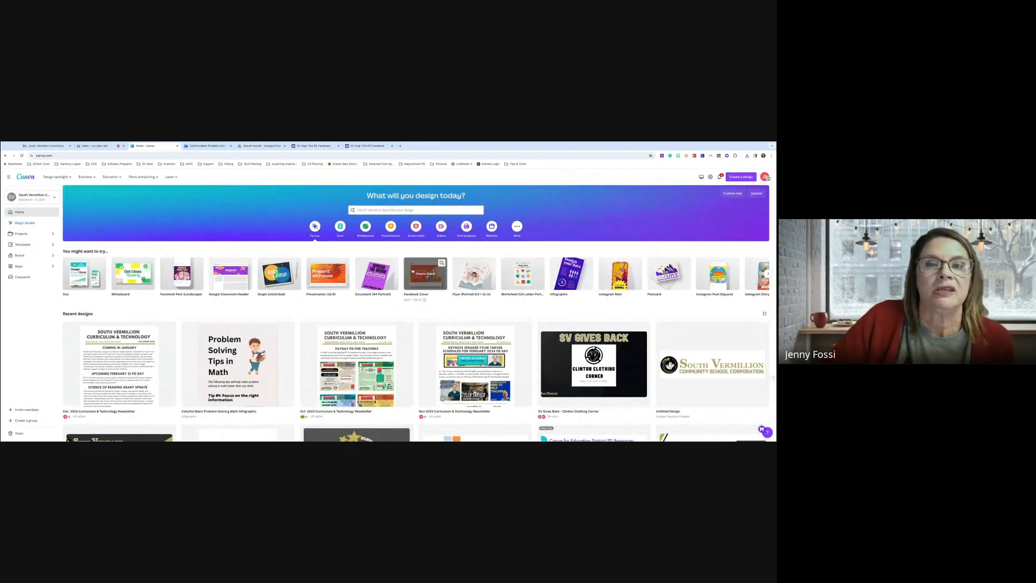
left_click(239, 278)
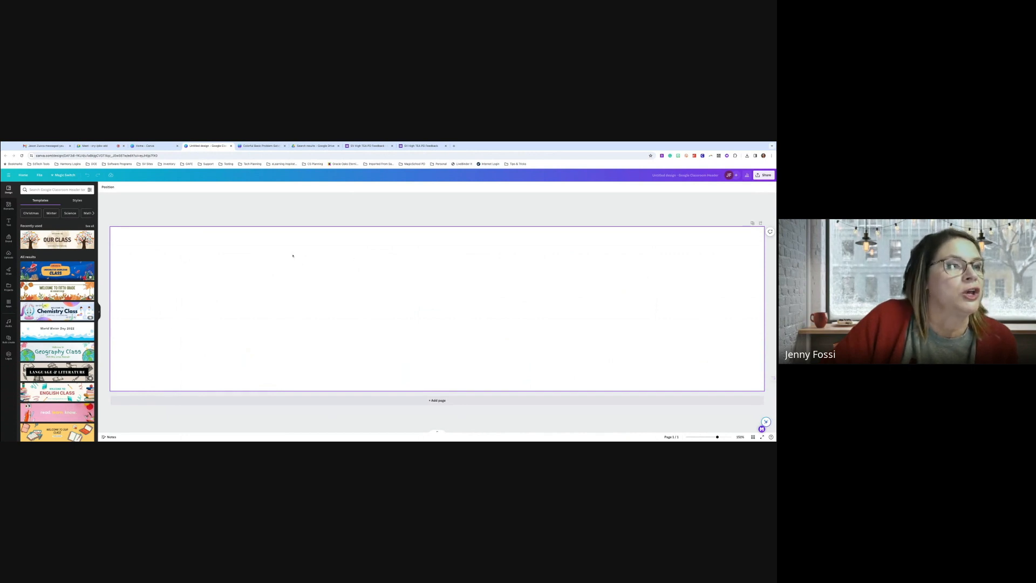
left_click(68, 353)
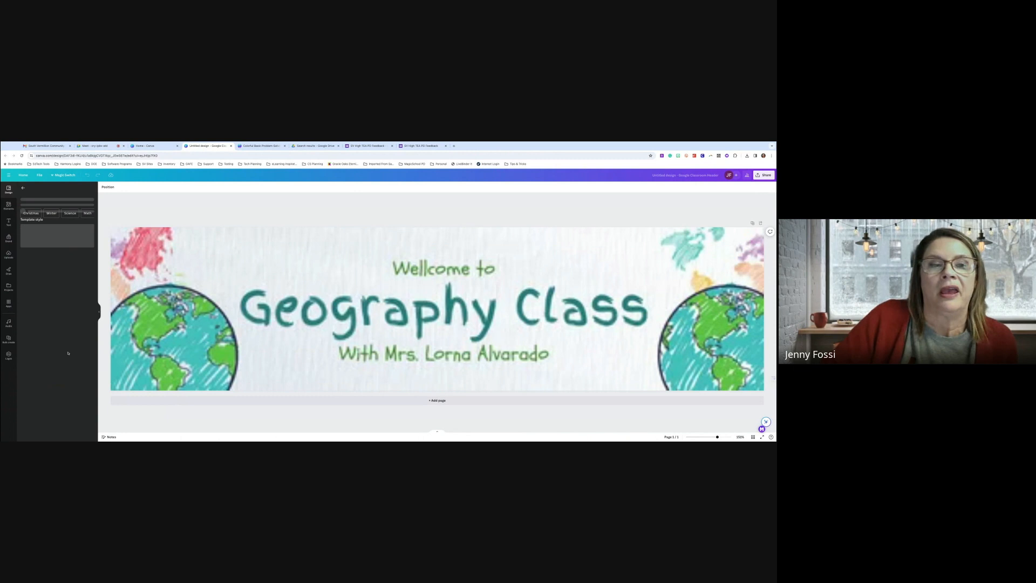
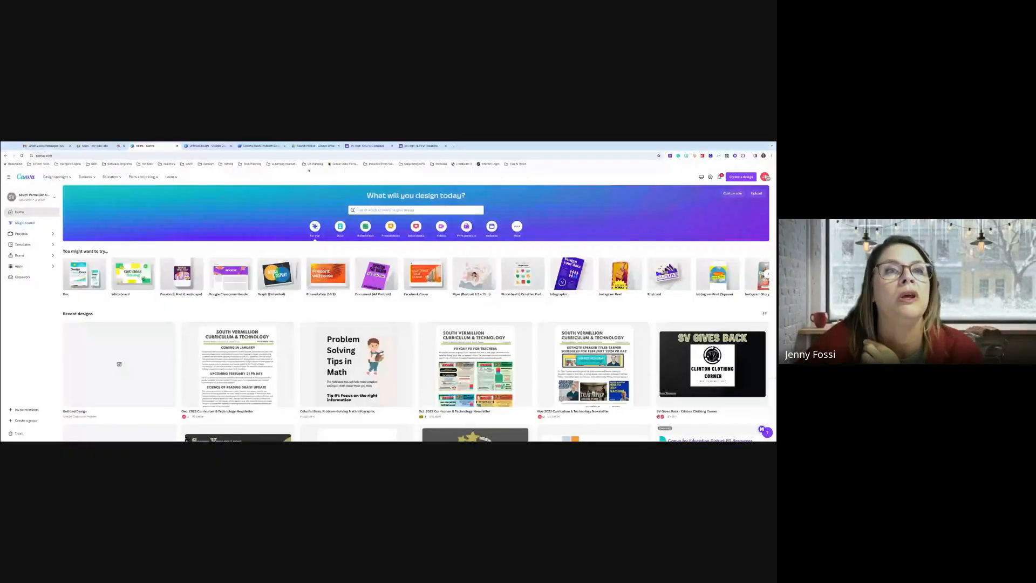
Switch to the problem-solving infographic, view its brand panel, then return to the Canva home page
left_click(263, 146)
left_click(9, 238)
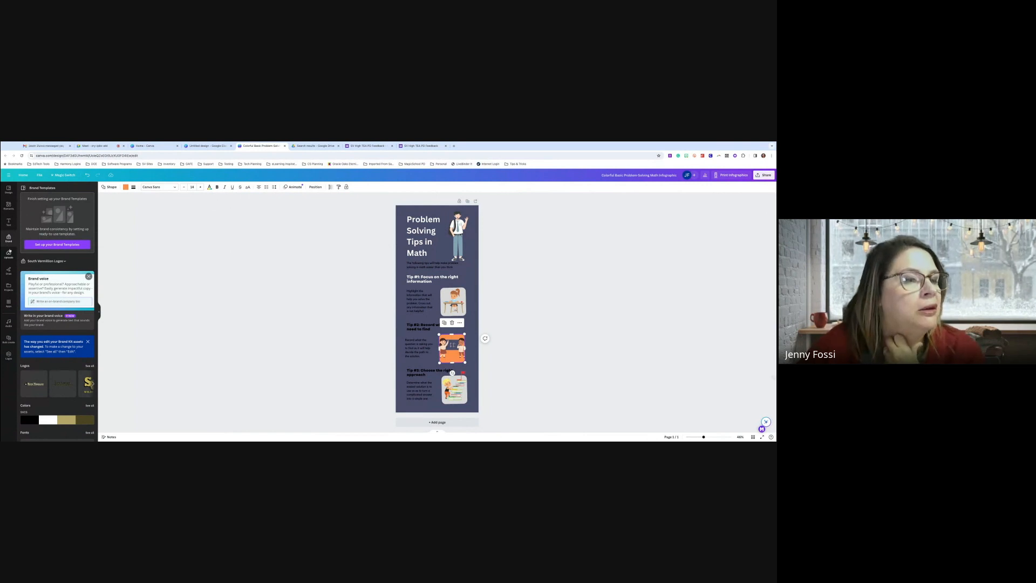
left_click(148, 146)
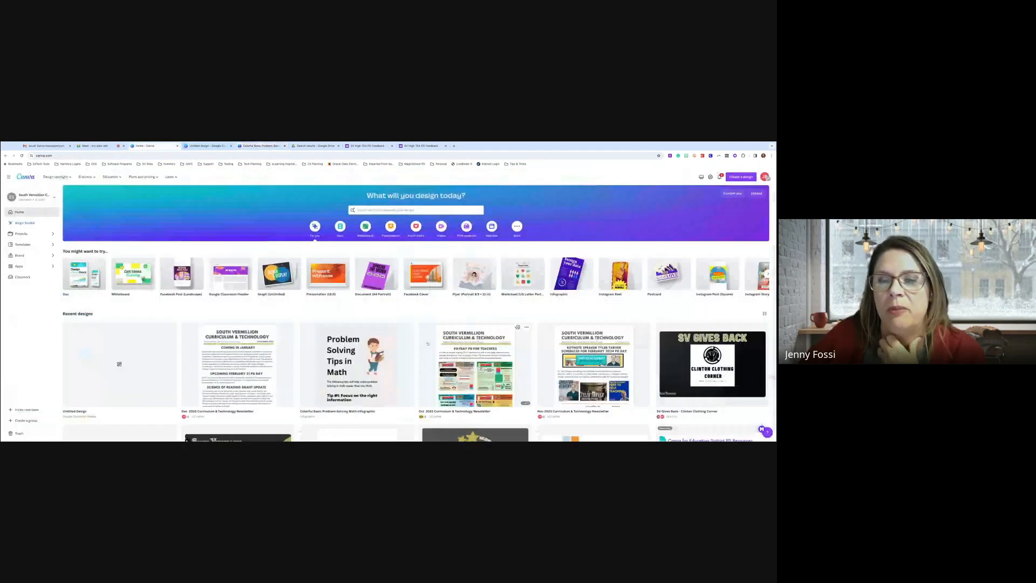
Make a copy of the Oct 2023 Curriculum & Technology Newsletter from recent designs
scroll(427, 344, "down", 1)
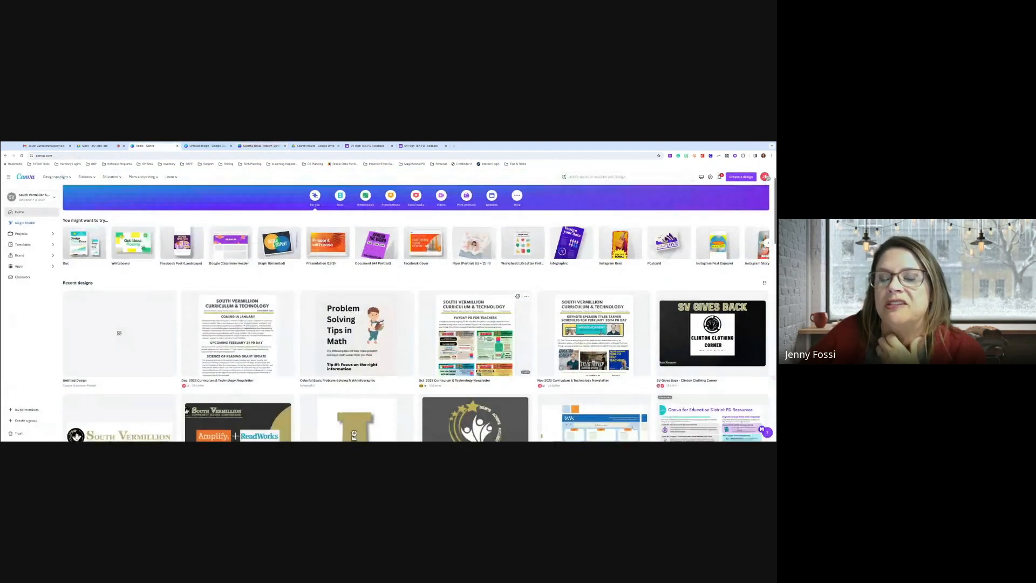
left_click(527, 296)
left_click(541, 334)
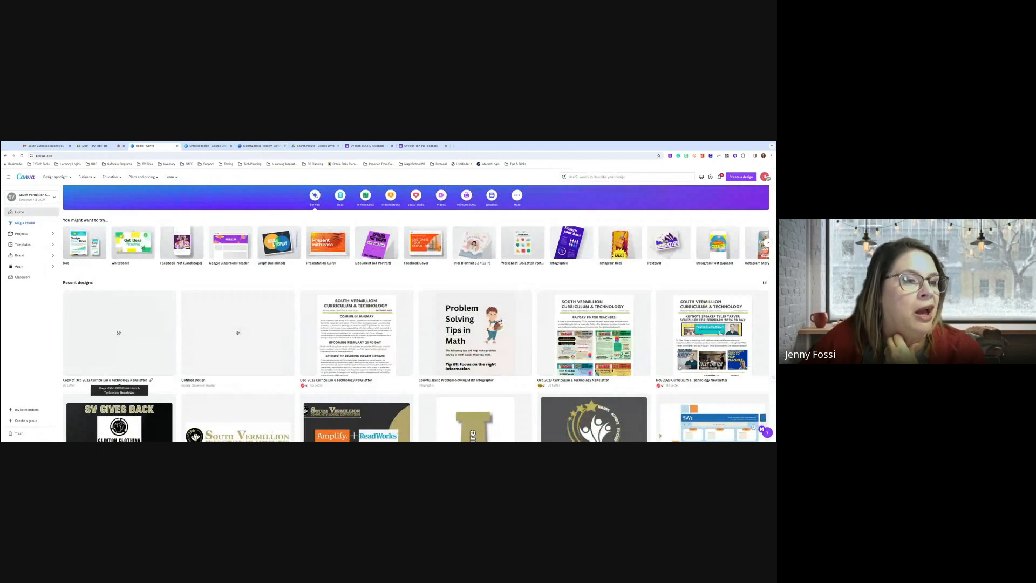
Open the copied Oct 2023 newsletter in the editor
left_click_drag(109, 380, 86, 381)
left_click(88, 380)
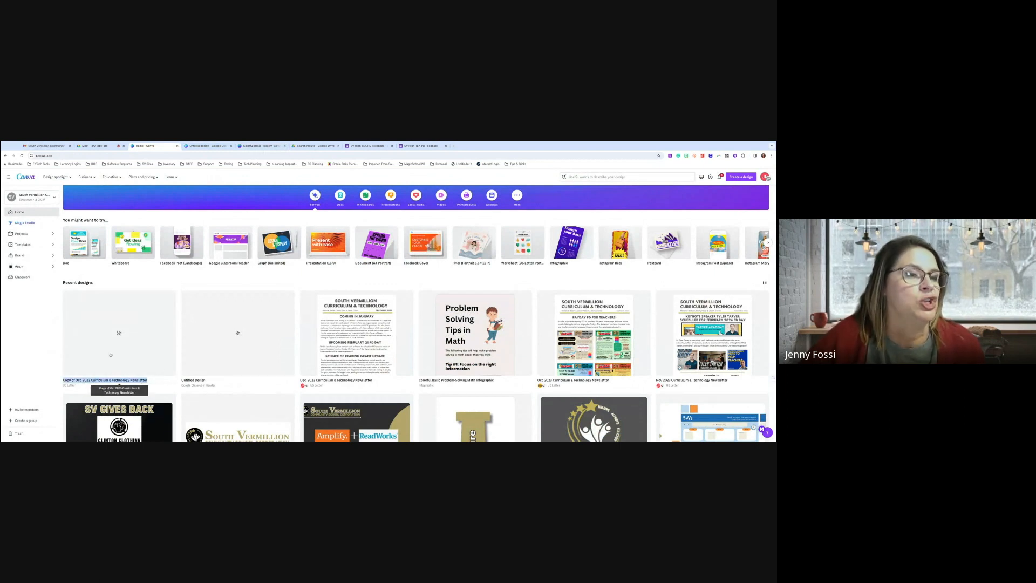
left_click(113, 345)
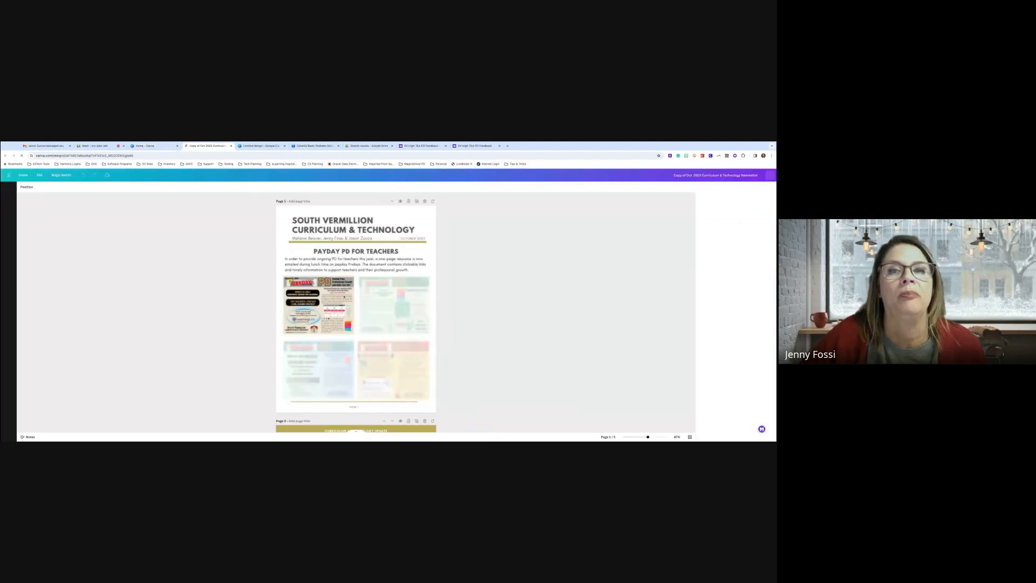
left_click(410, 240)
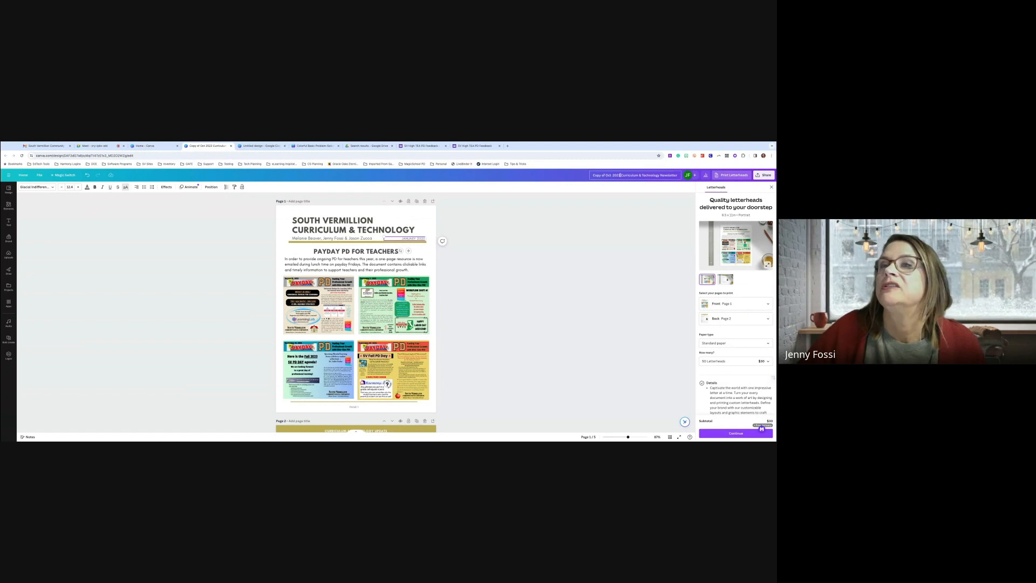
Retitle the document 'January 2024 Curriculum & Technology Newsletter' in place of 'Copy of Oct 2023'
left_click_drag(593, 175, 622, 175)
type("January 2024")
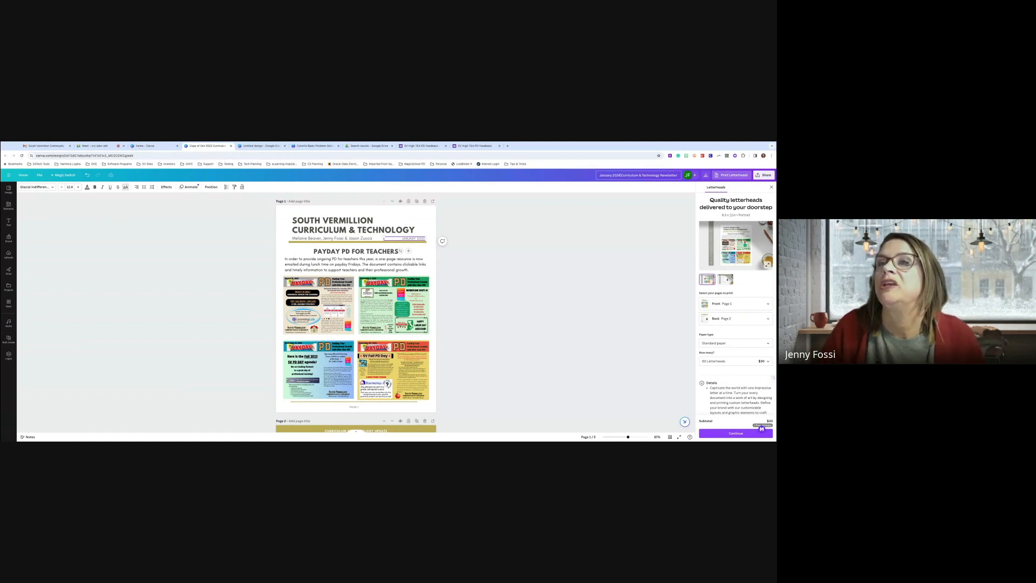
left_click(587, 195)
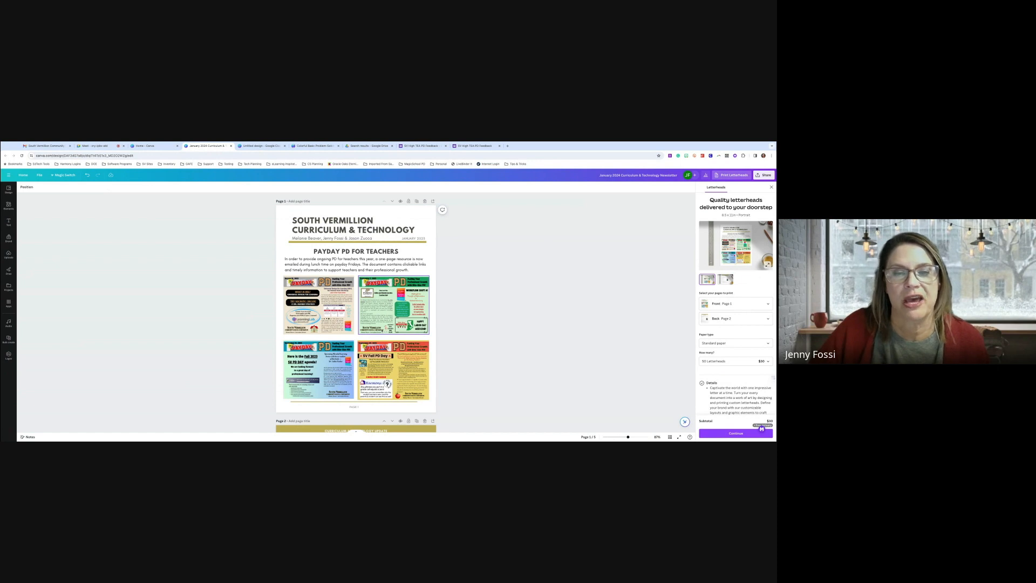
scroll(356, 313, "down", 1)
scroll(356, 312, "down", 1)
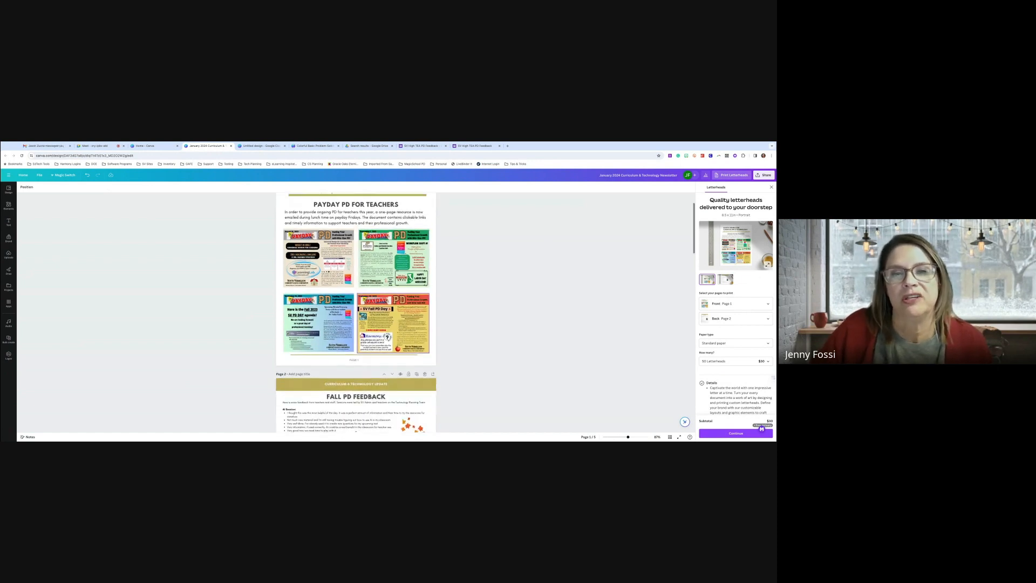
scroll(356, 313, "up", 2)
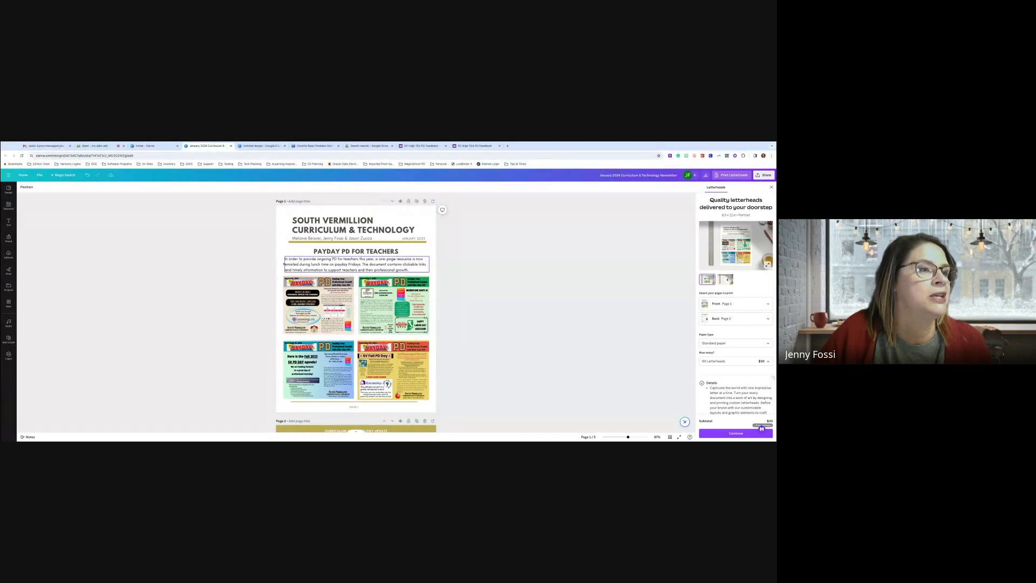
Browse the available brand kits from the Logos panel, then close the Select a Brand Kit dialog
left_click(9, 355)
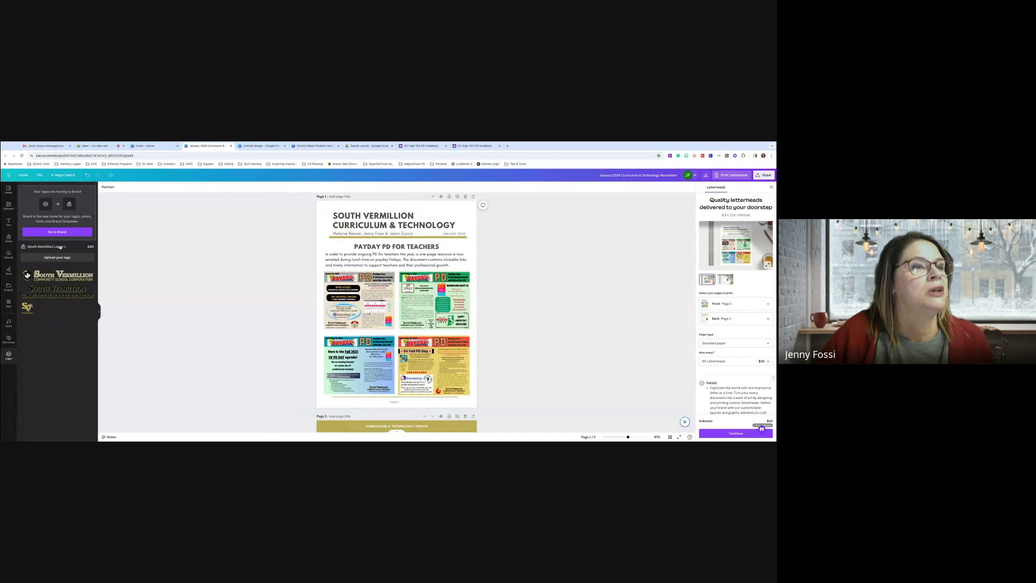
left_click(60, 247)
scroll(413, 295, "down", 2)
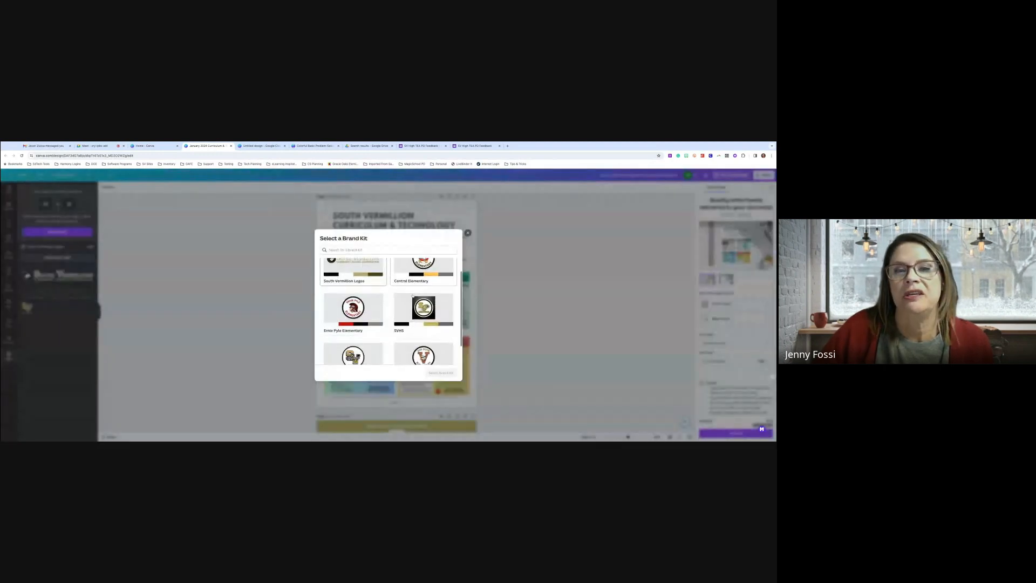
scroll(413, 297, "up", 1)
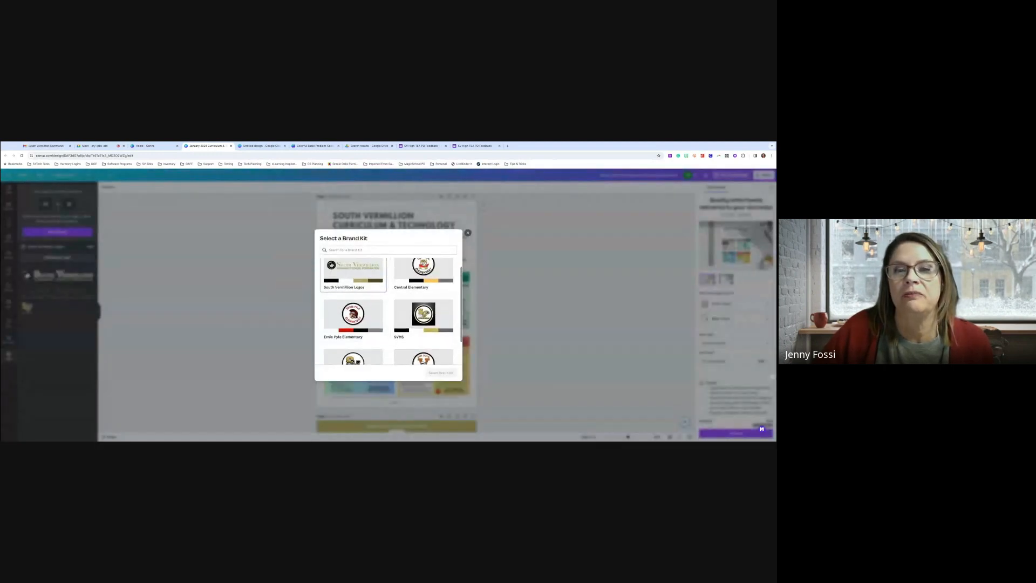
scroll(407, 319, "up", 1)
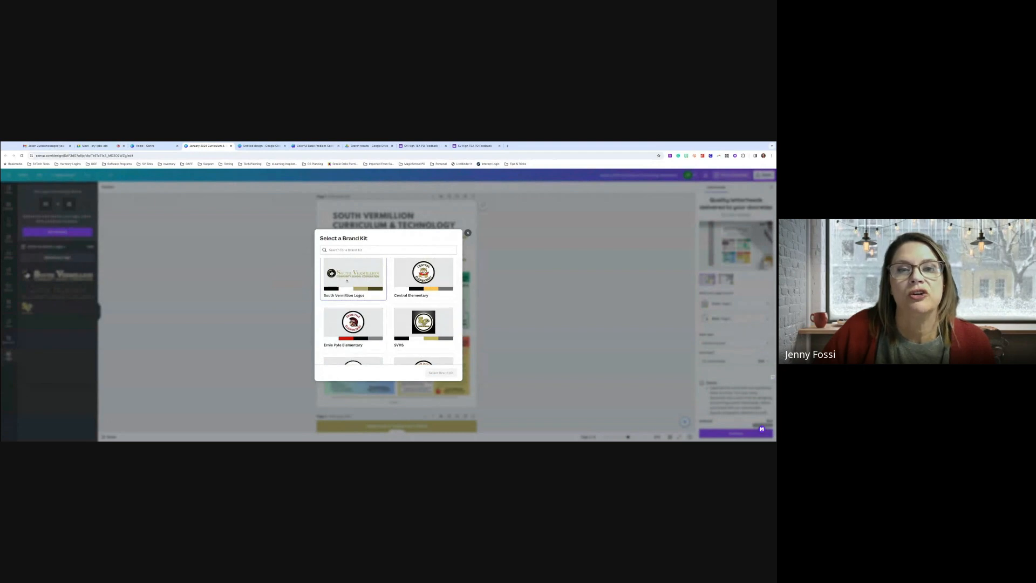
scroll(407, 319, "down", 2)
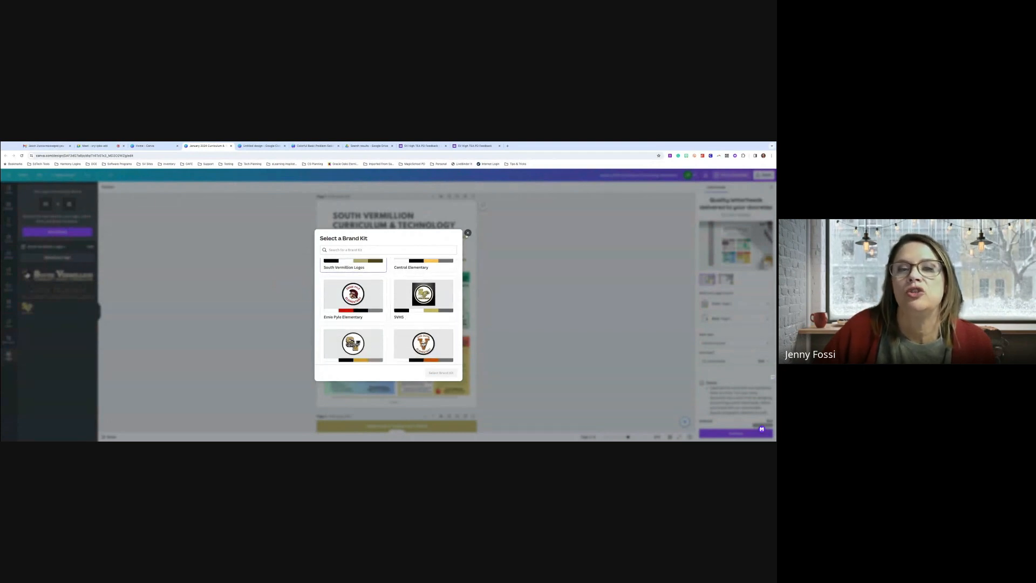
left_click(467, 233)
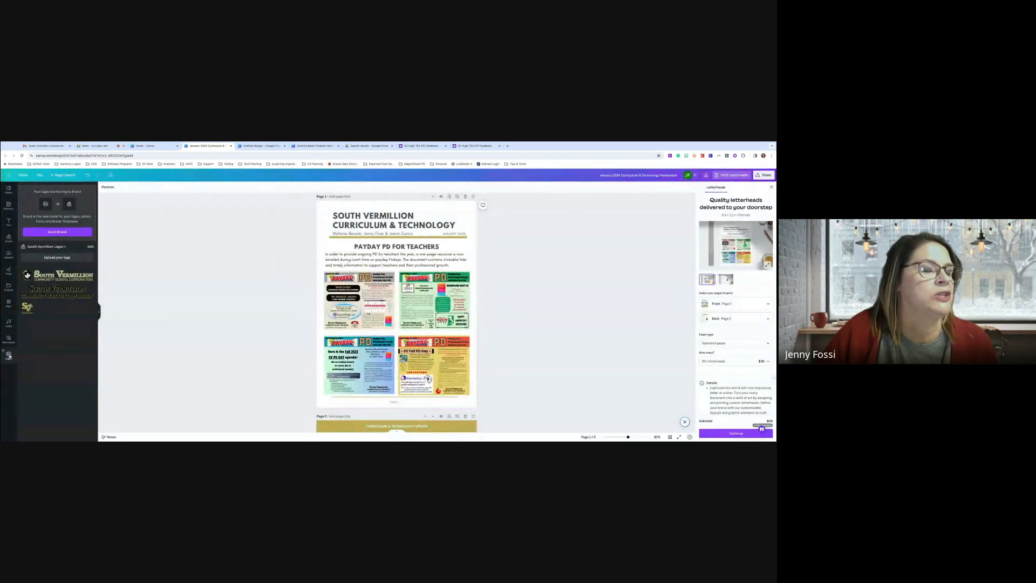
Check the Apps and Logos panels, then return to the Canva home page
left_click(8, 303)
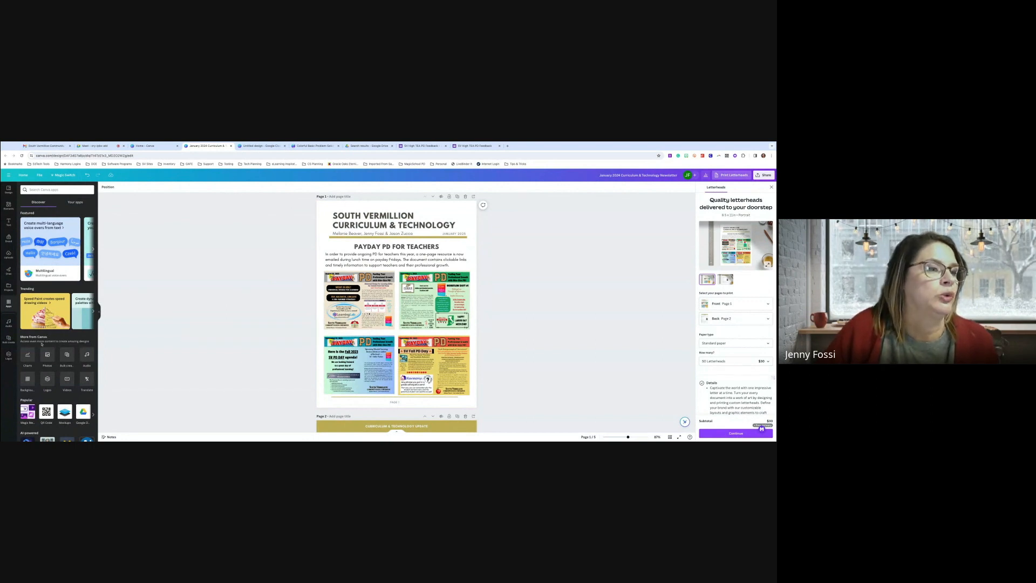
left_click(9, 354)
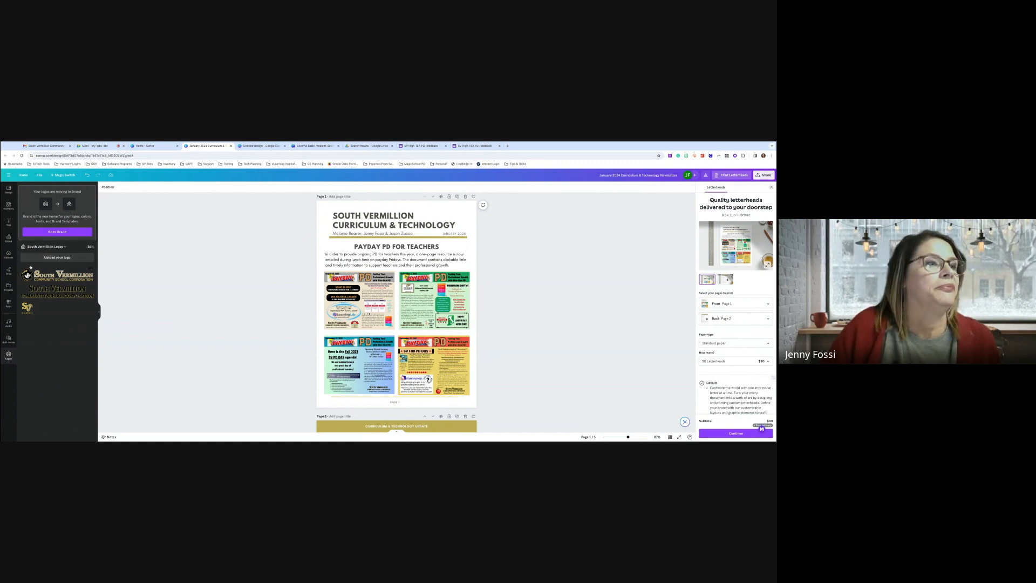
left_click(145, 146)
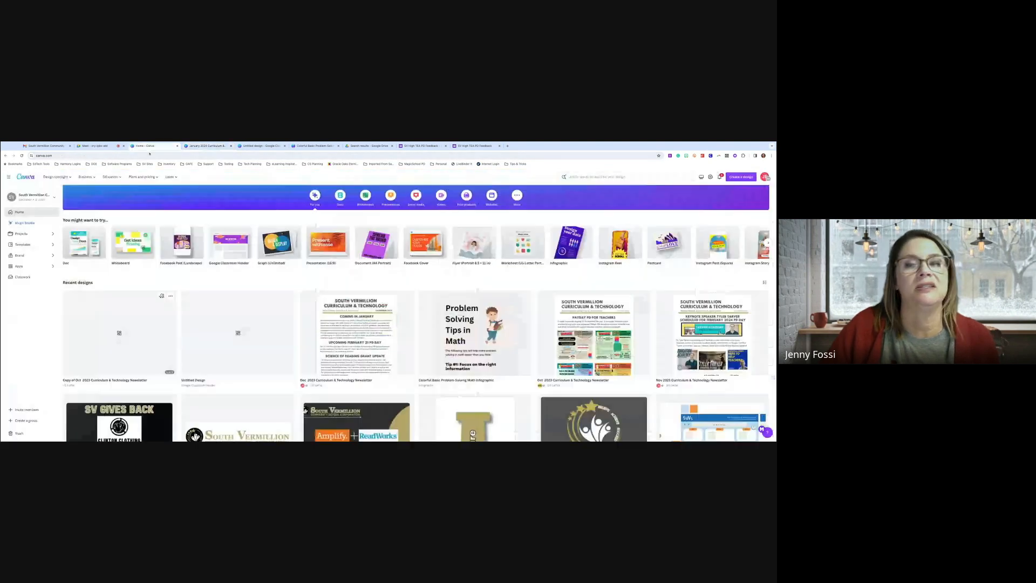